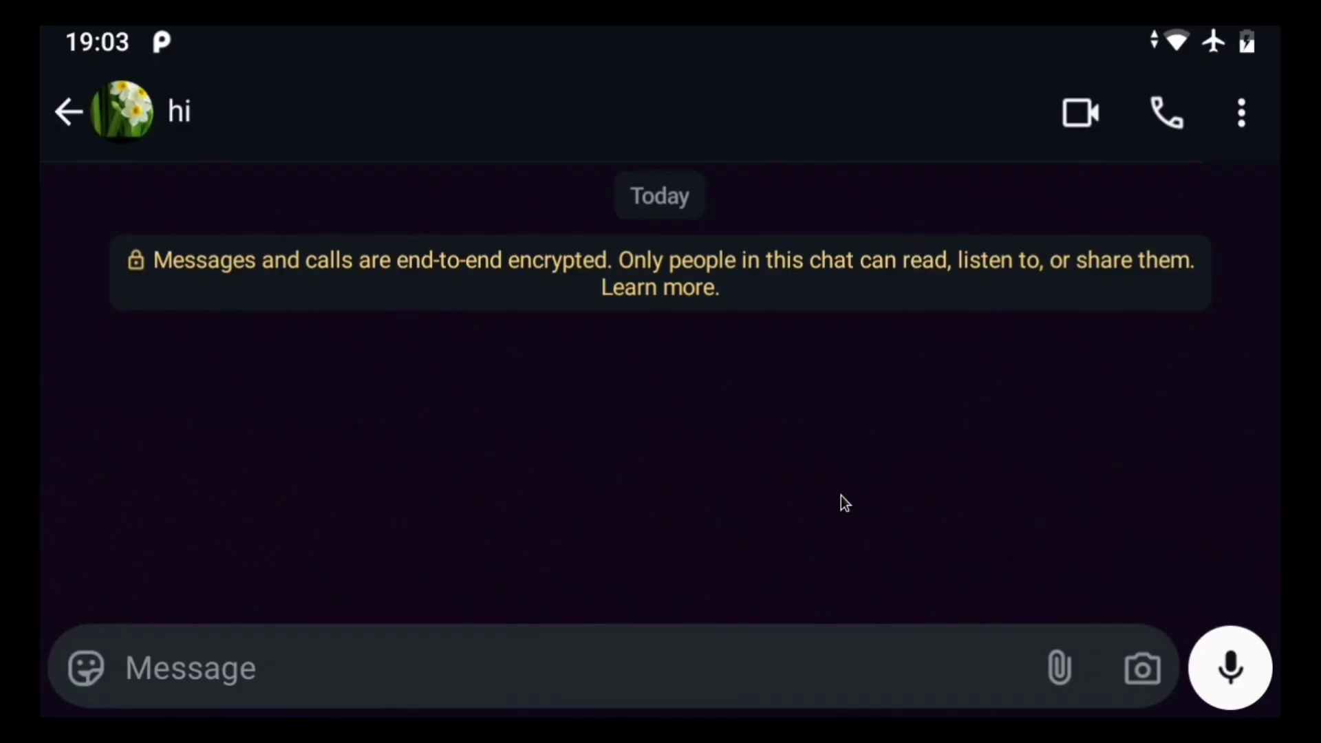
From the chat header, open the contact's daffodil profile photo full screen and try a phone screenshot.
click(478, 133)
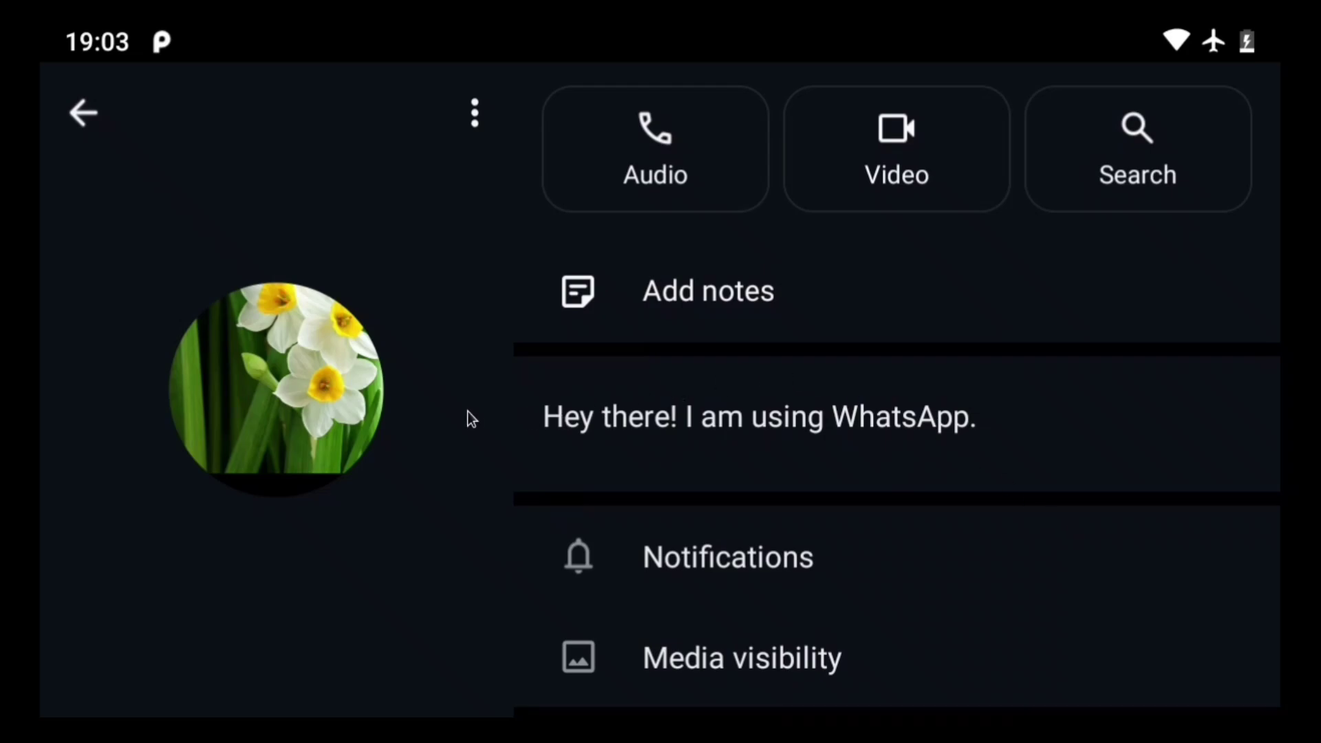
click(261, 408)
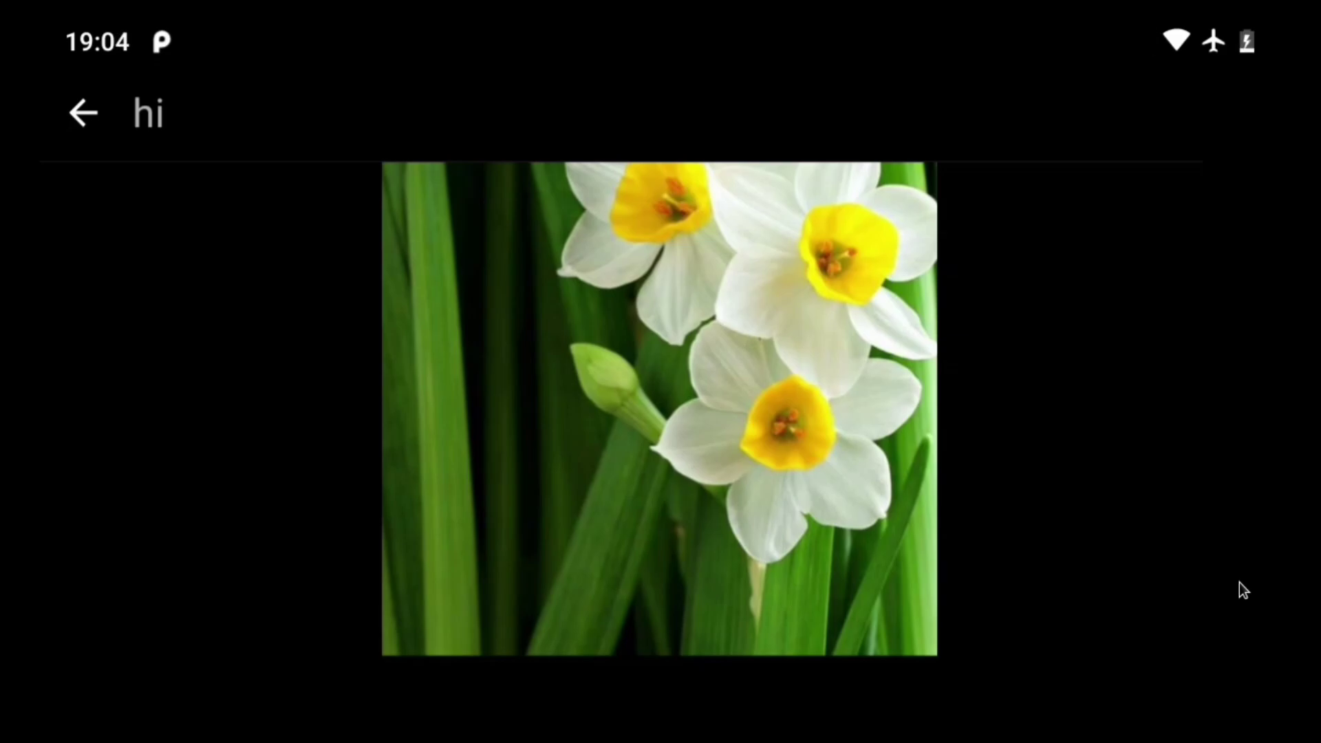
key(Print)
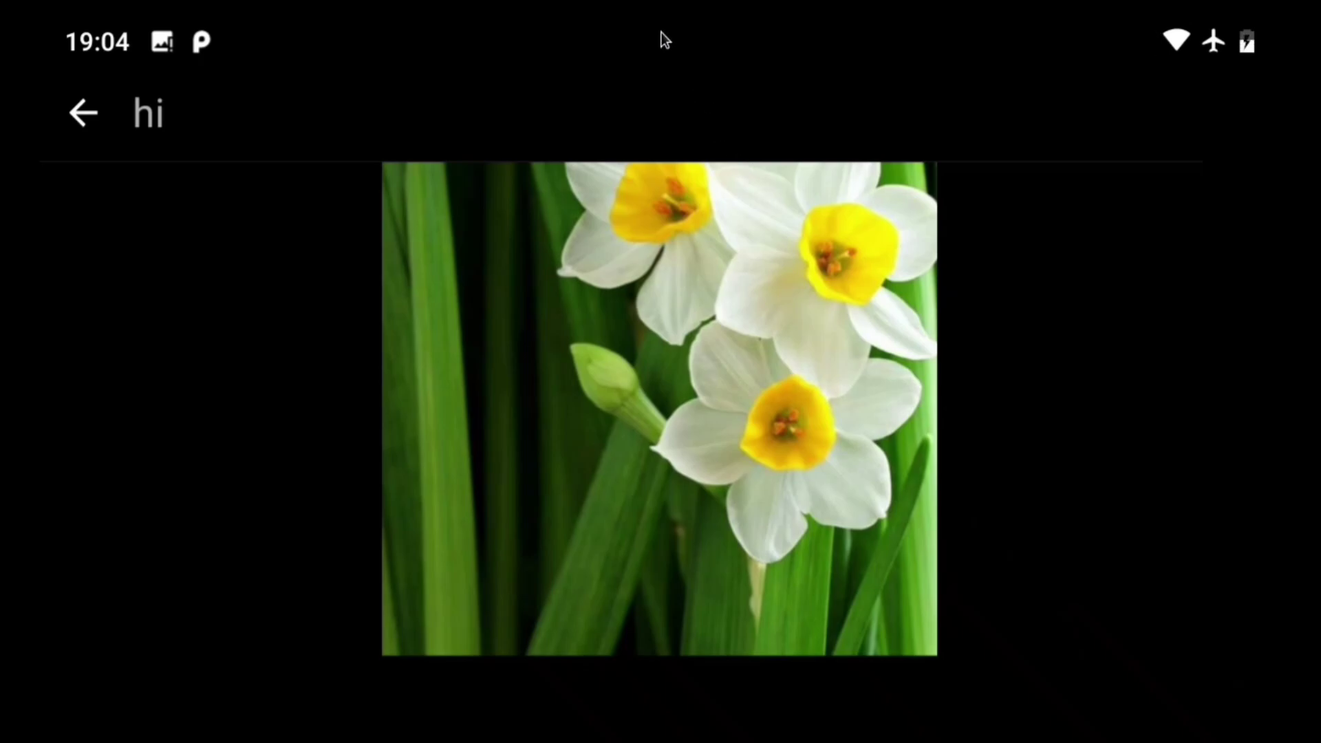
Read the 'Couldn't save screenshot' notification, dismiss the shade, and go to the home screen.
drag(662, 33, 720, 492)
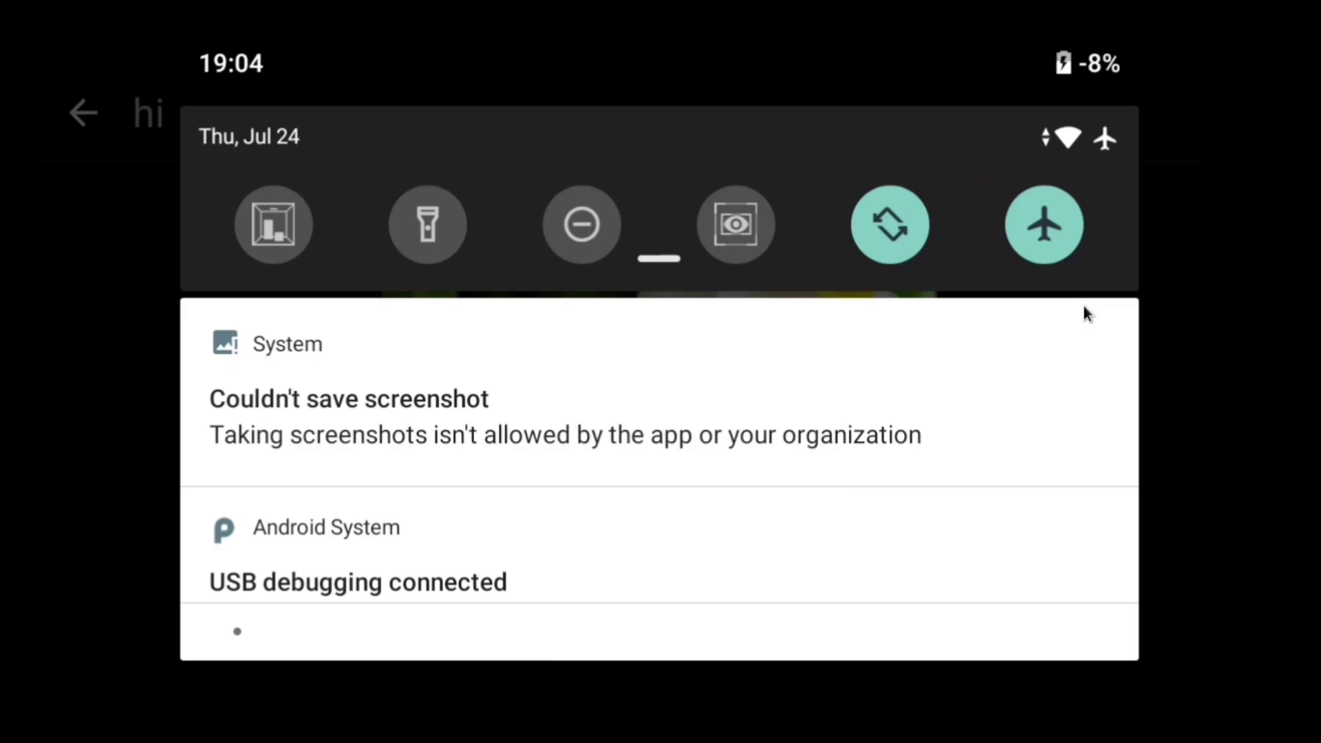
click(1170, 448)
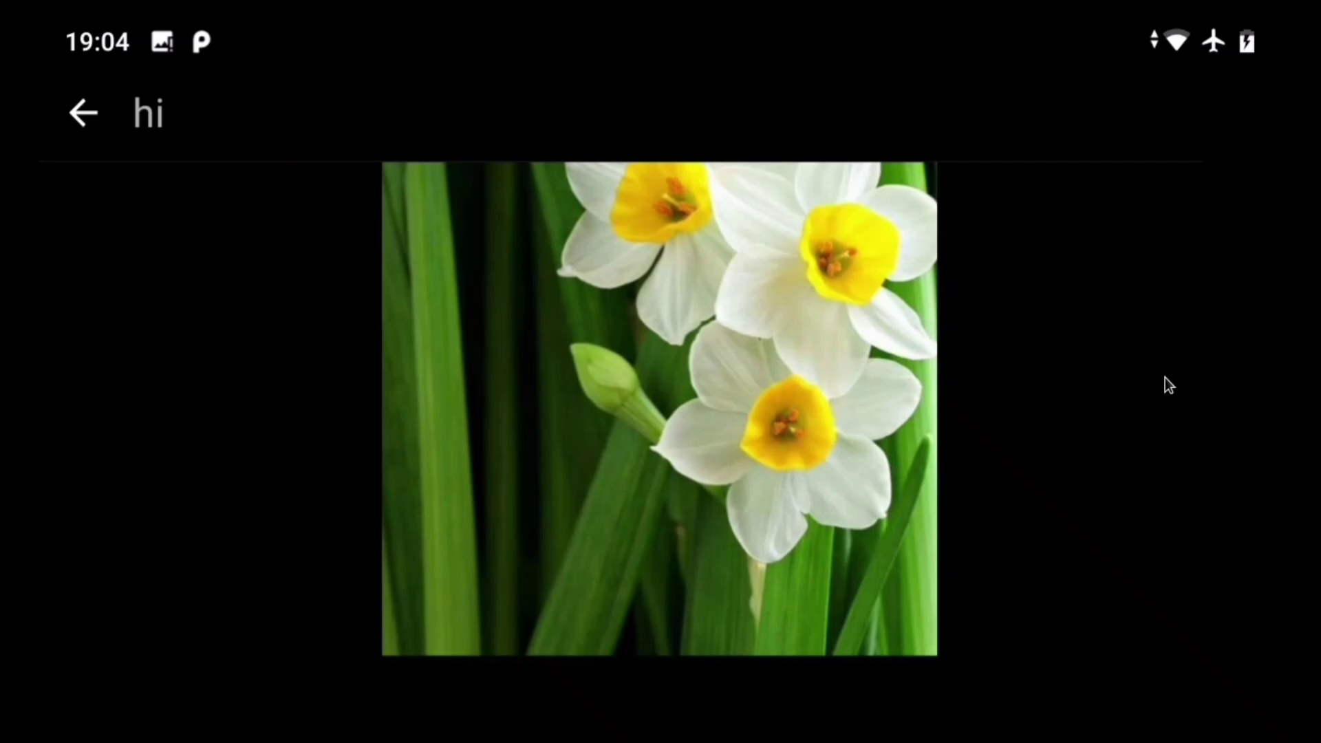
key(super)
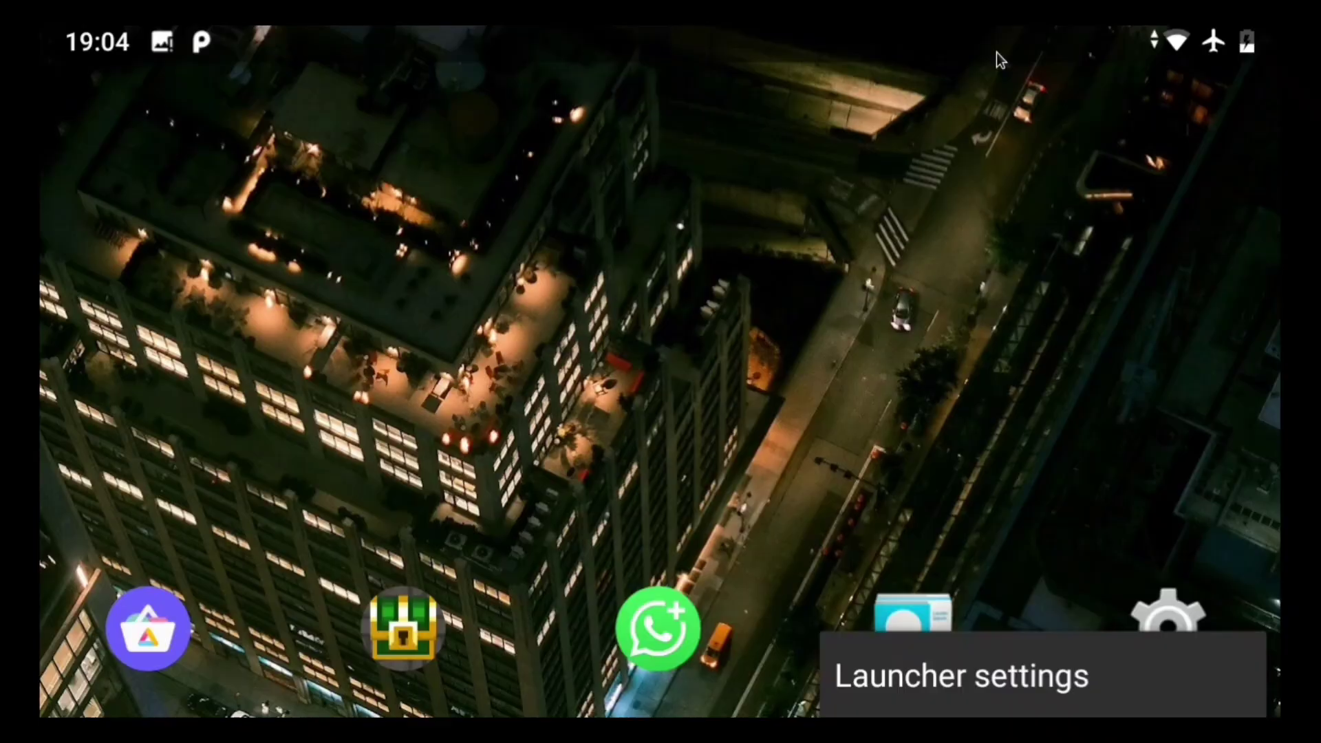
Open Android Settings from the quick settings panel and scroll down to System.
drag(996, 53, 1046, 691)
click(1110, 488)
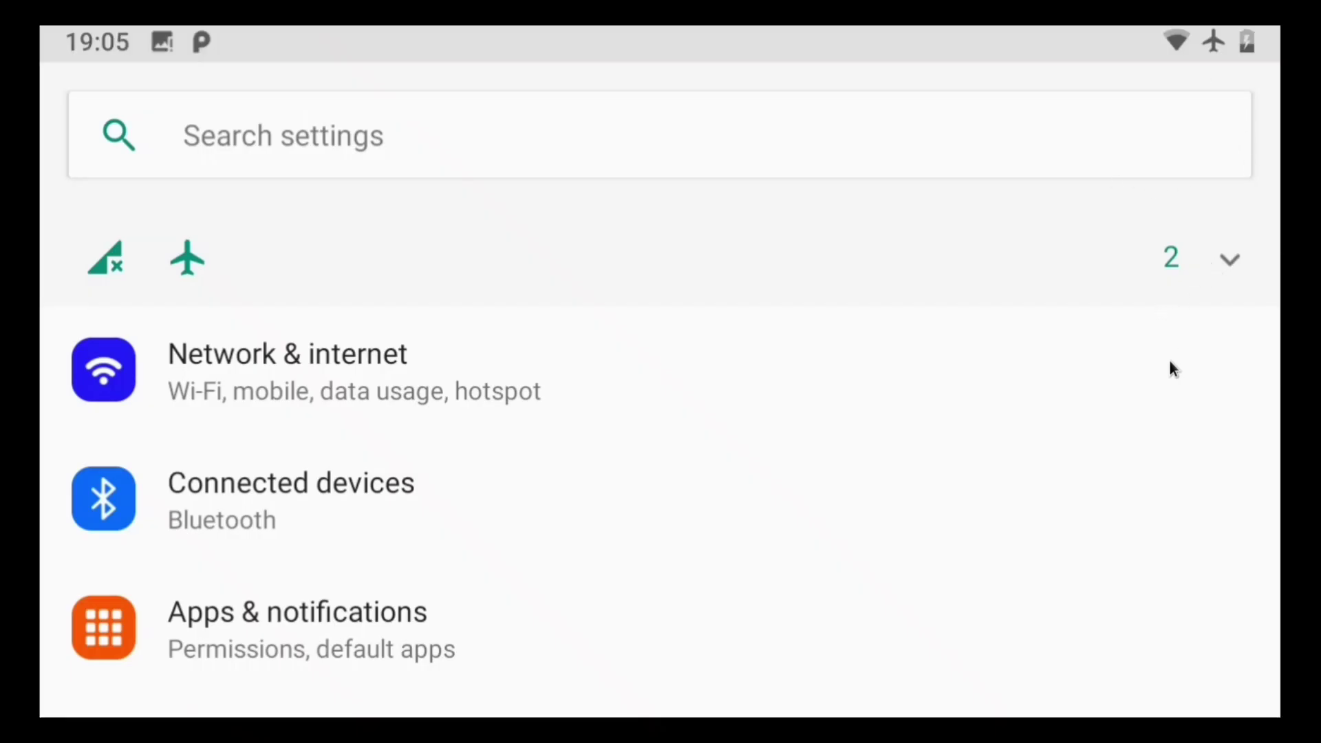
drag(1050, 600, 1045, 460)
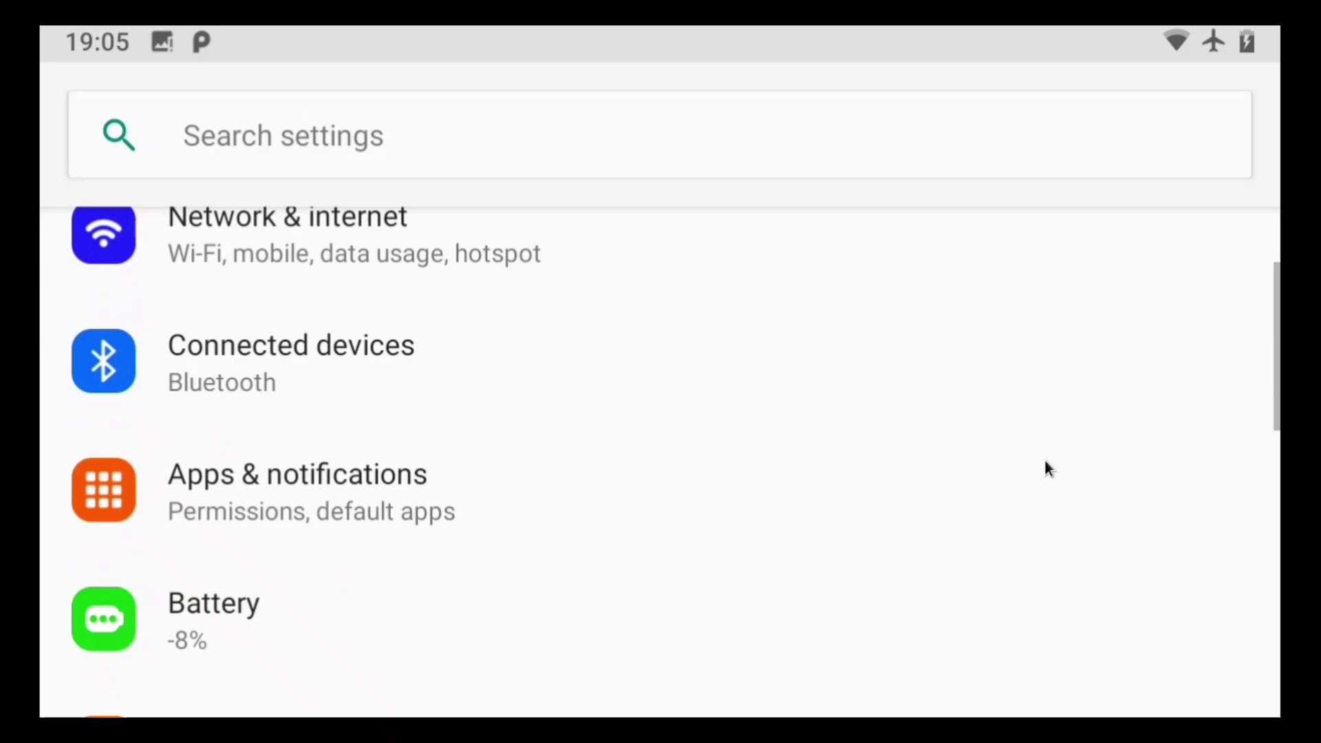
scroll(1087, 513, down, 6)
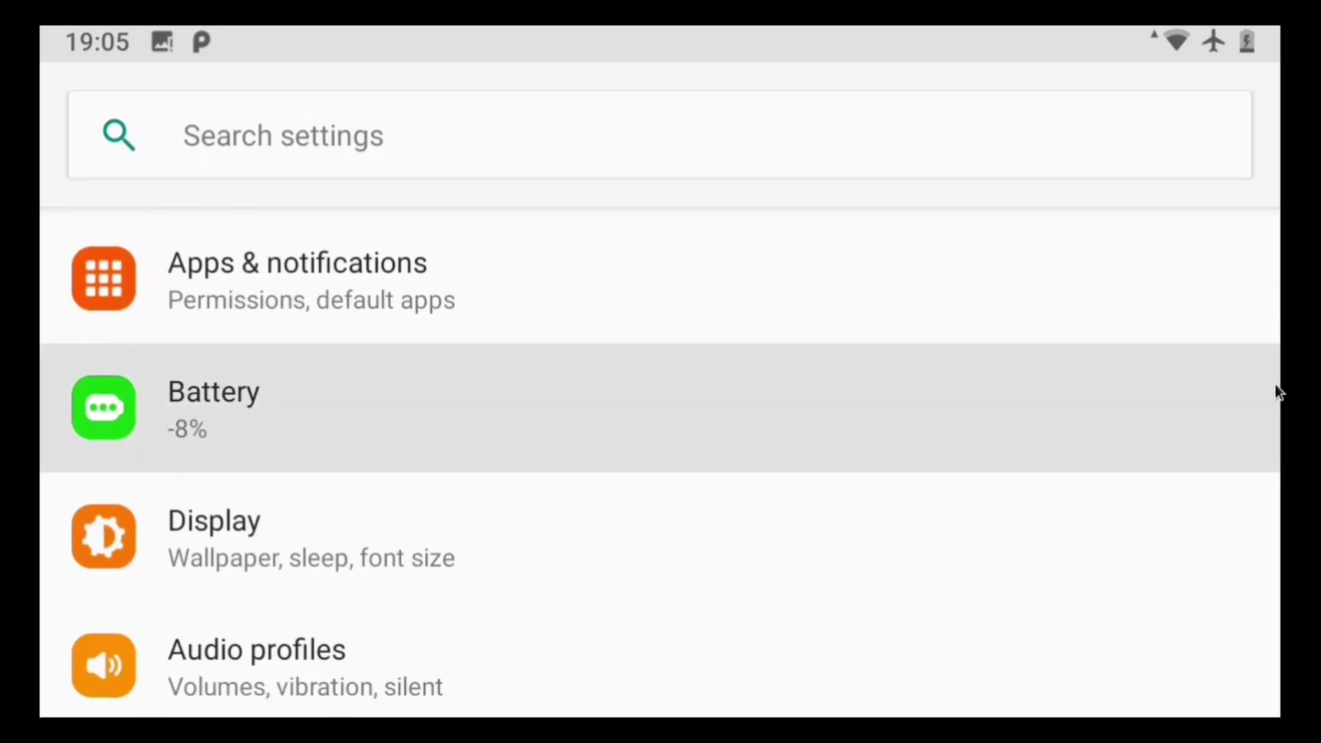
scroll(1066, 544, down, 1)
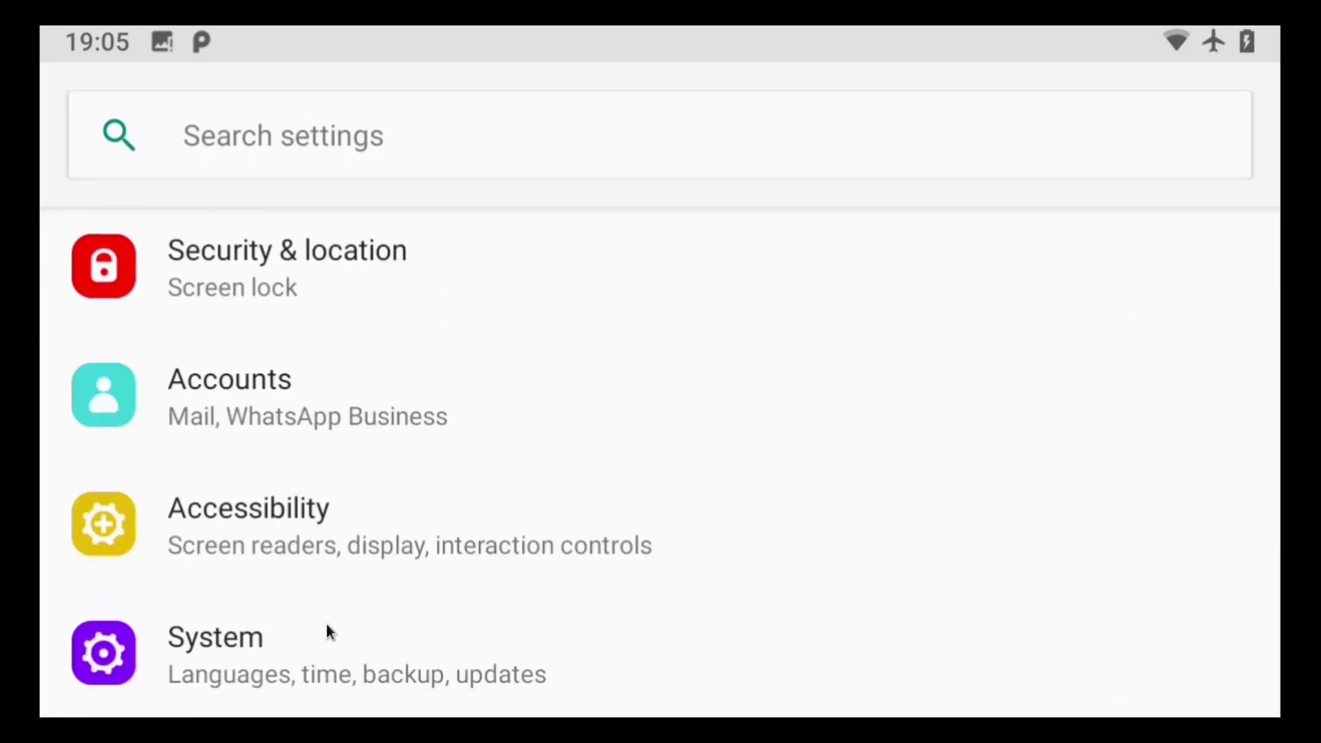
Open System > About phone and scroll down to the build number.
click(313, 651)
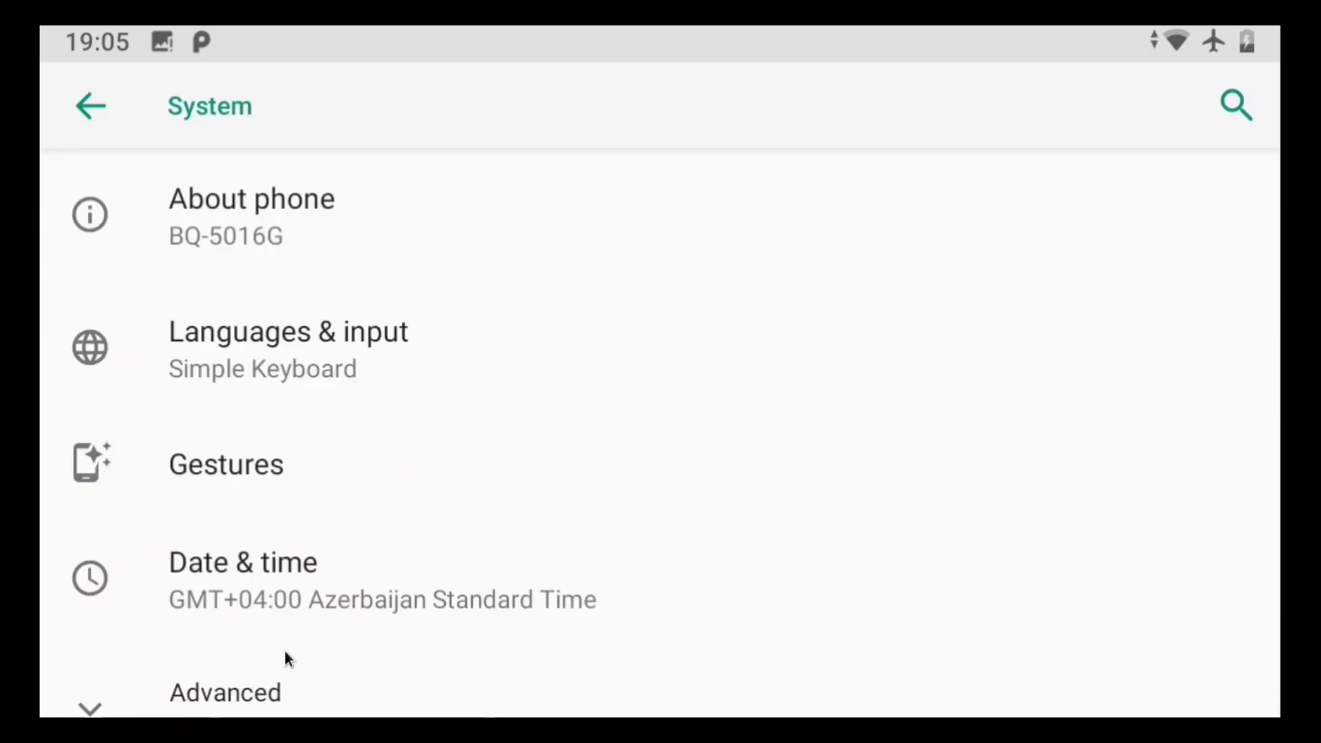
click(306, 237)
scroll(836, 410, down, 5)
scroll(832, 409, down, 15)
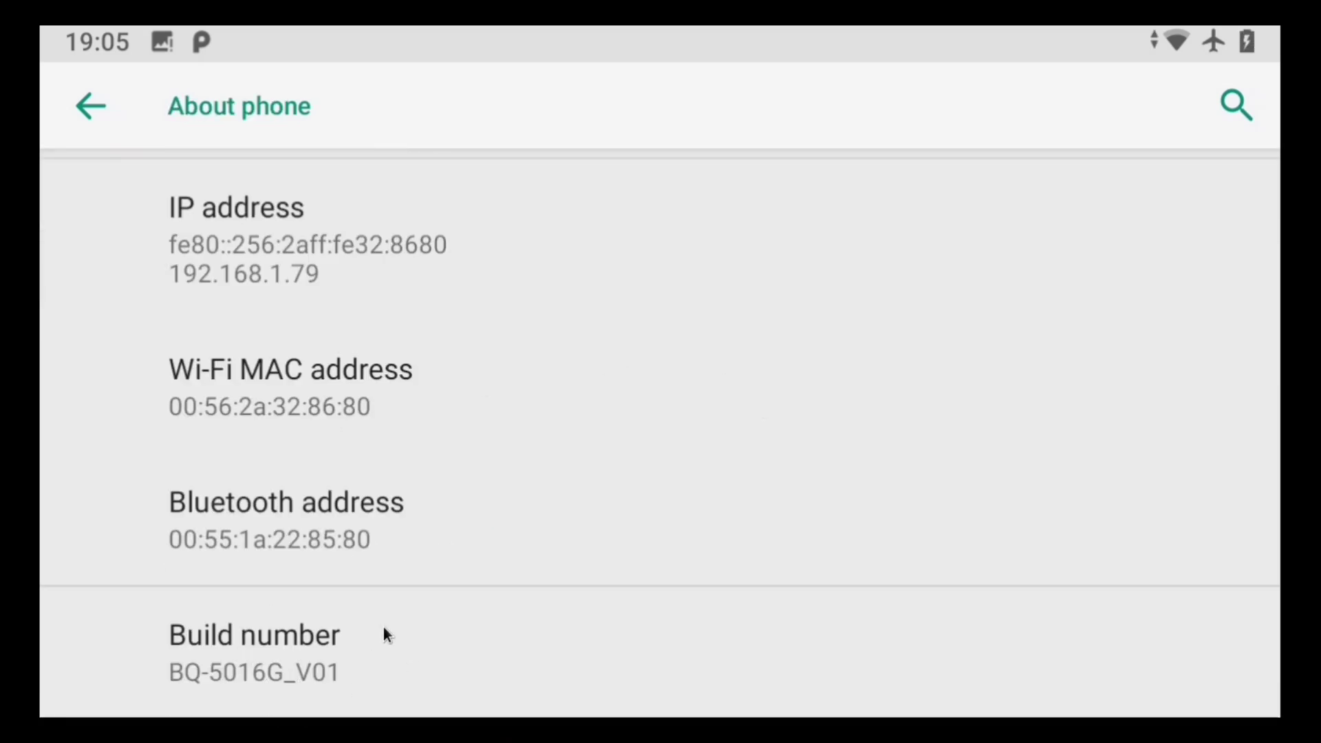
Tap Build number to confirm developer mode, then expand System's Advanced section.
click(413, 661)
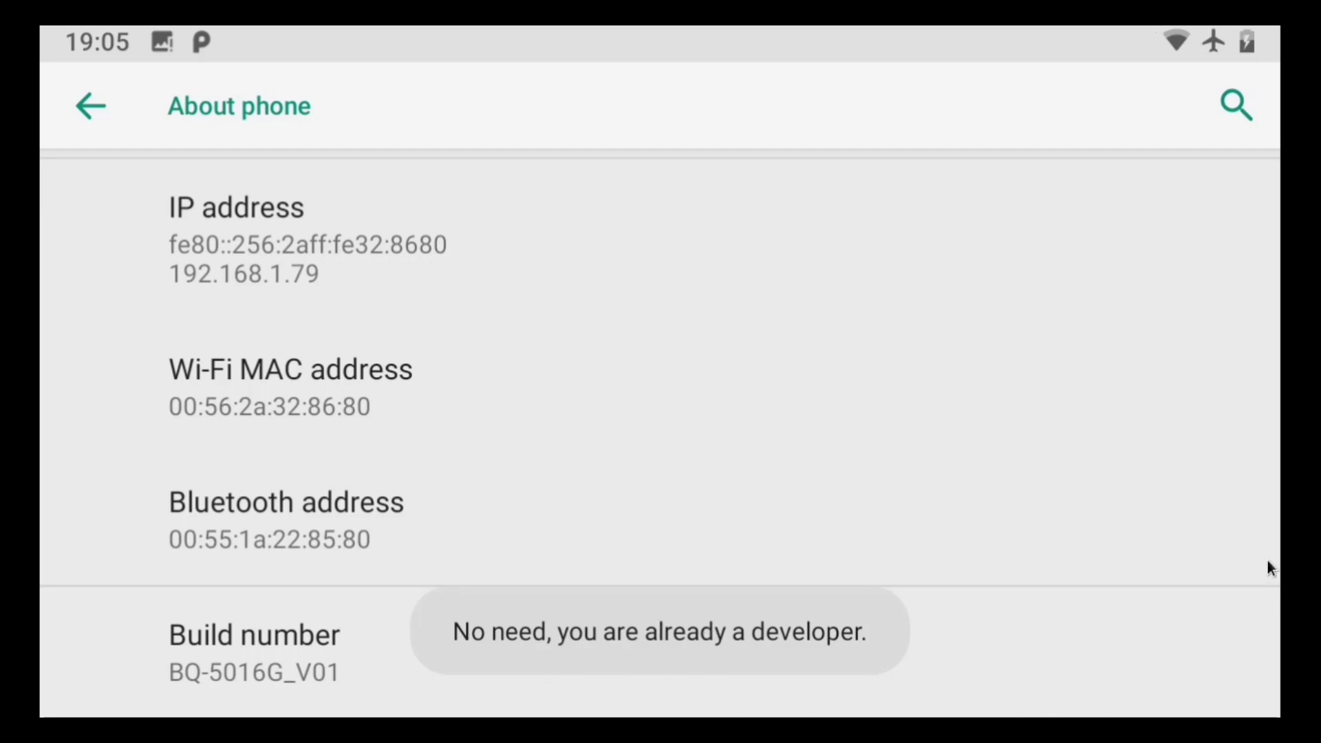
click(86, 101)
scroll(808, 649, down, 1)
click(811, 645)
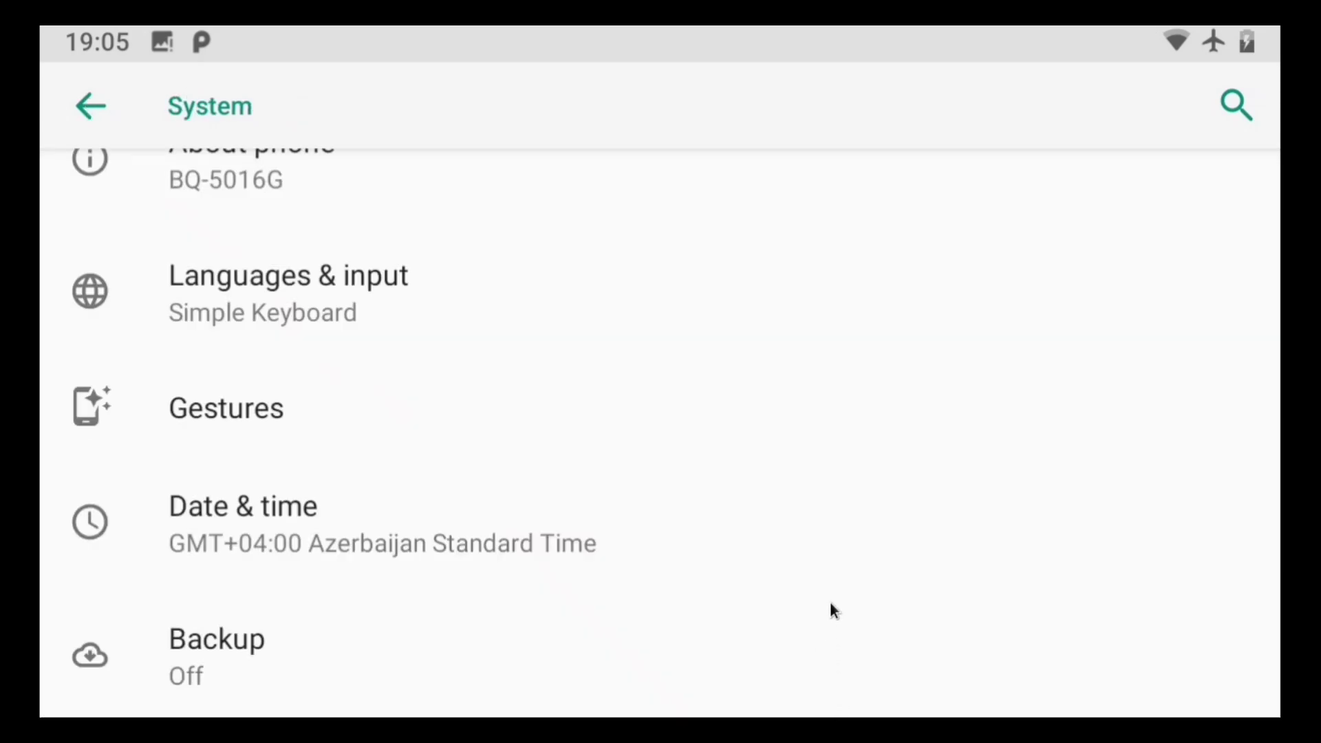
Open Developer options and scroll to Debugging to verify USB debugging is on.
scroll(831, 605, down, 3)
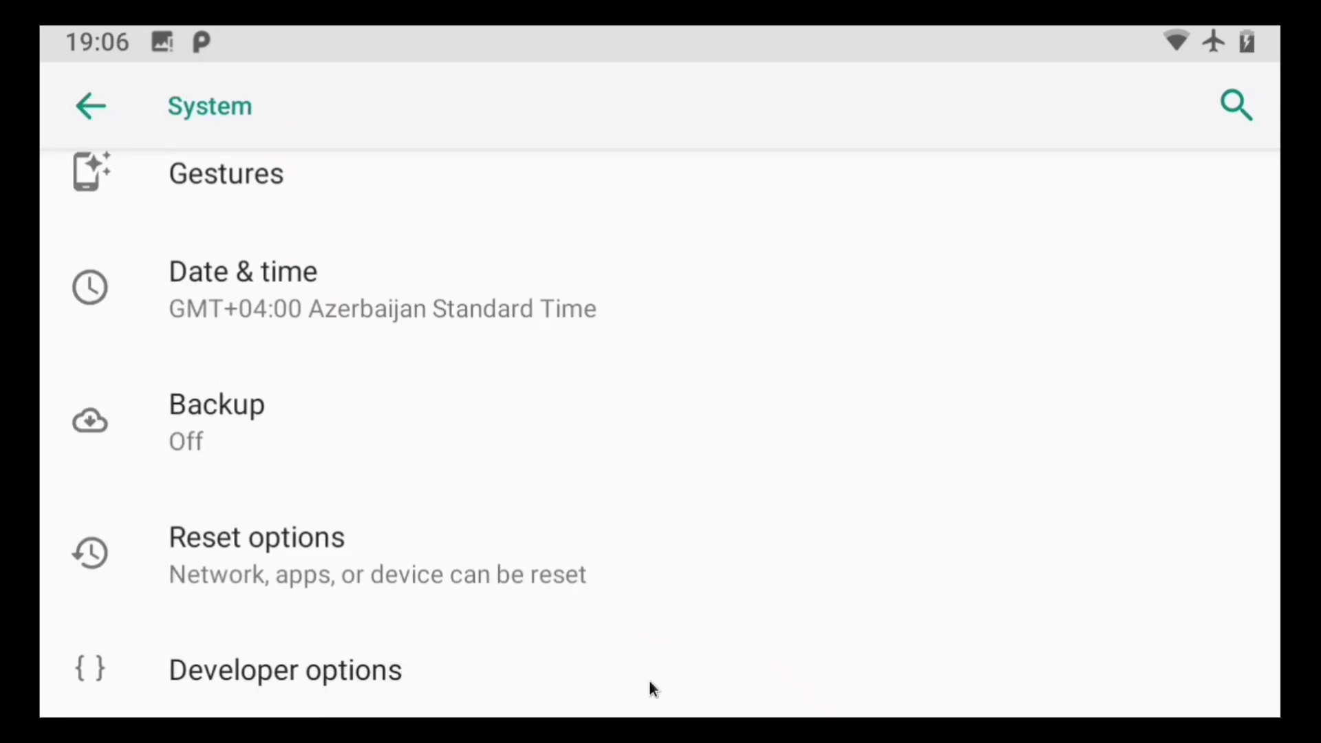
click(650, 682)
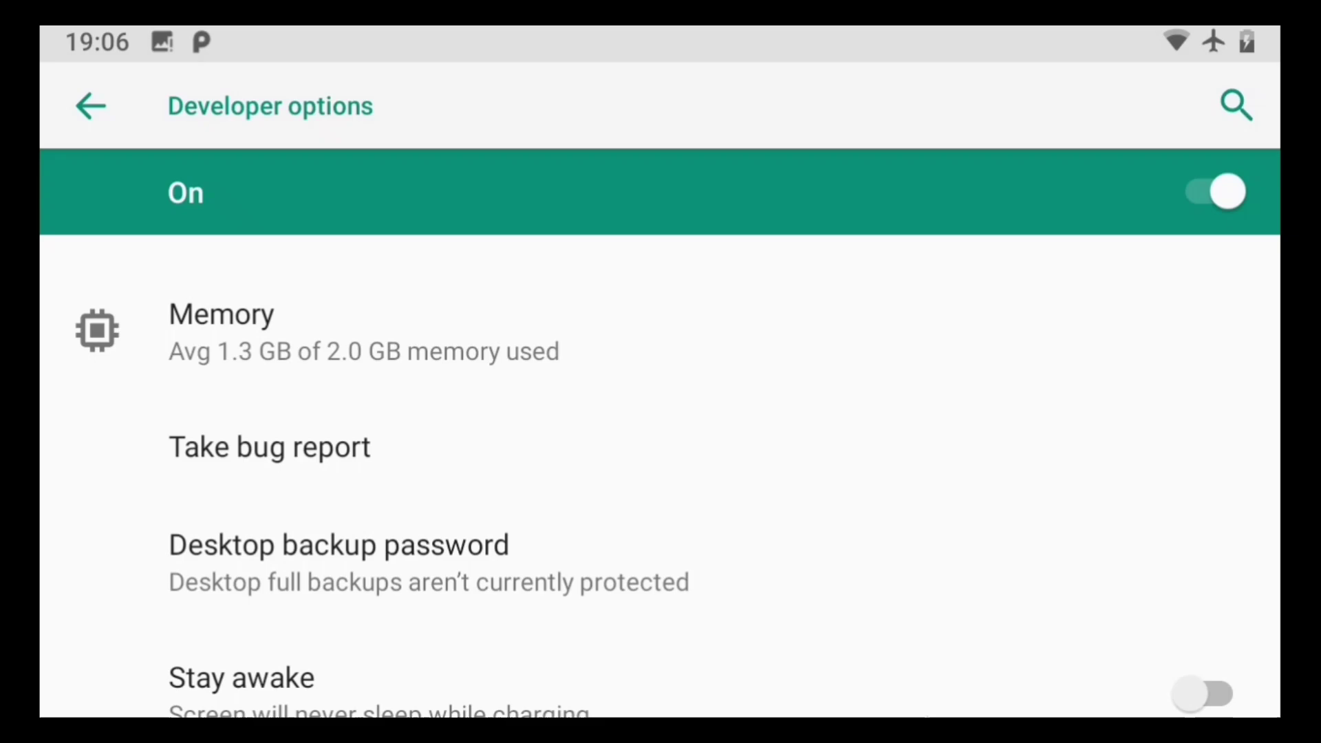
scroll(963, 455, down, 5)
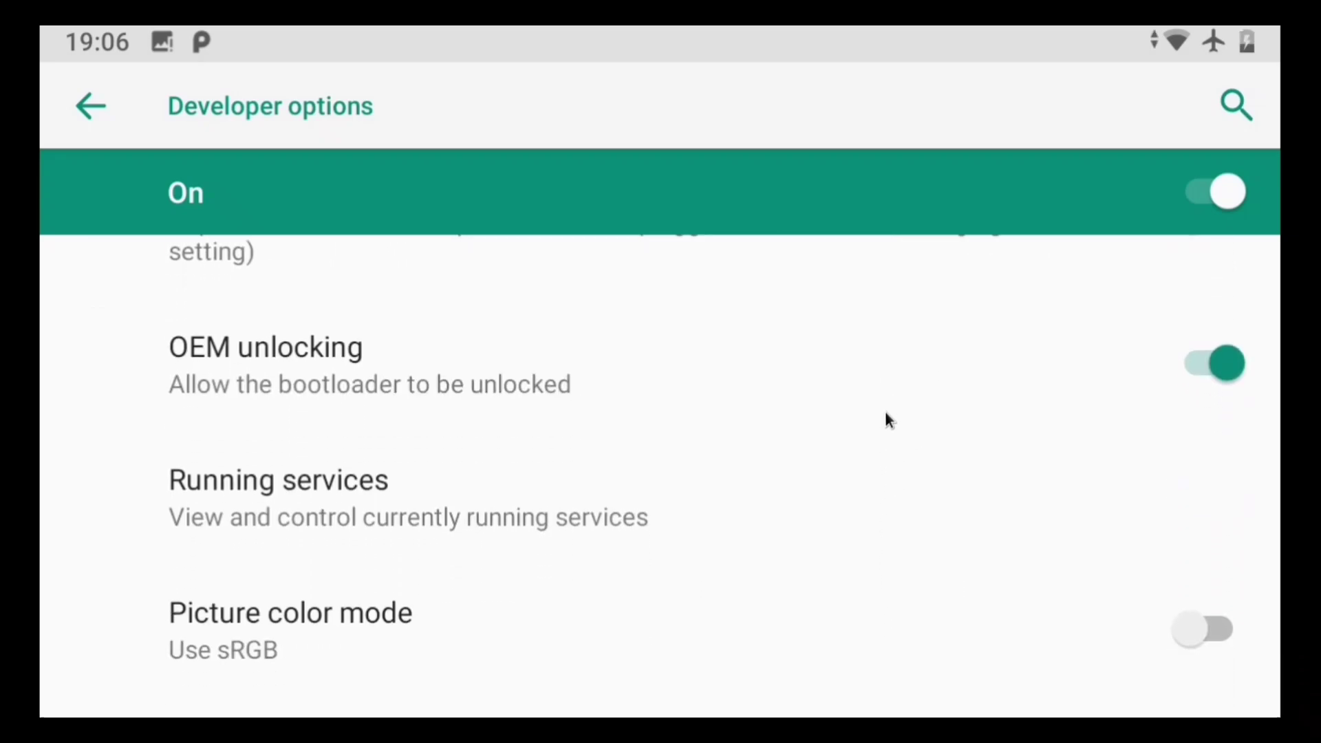
scroll(887, 415, down, 10)
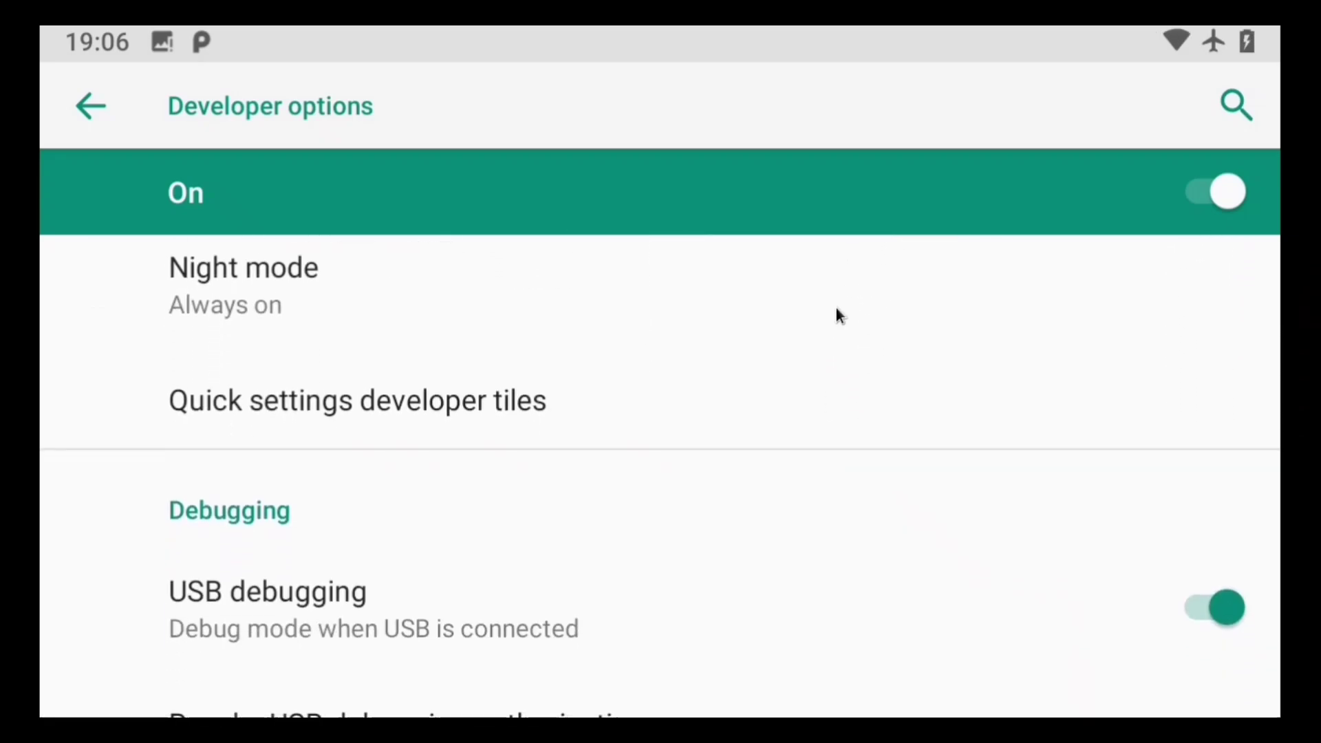
scroll(837, 314, down, 3)
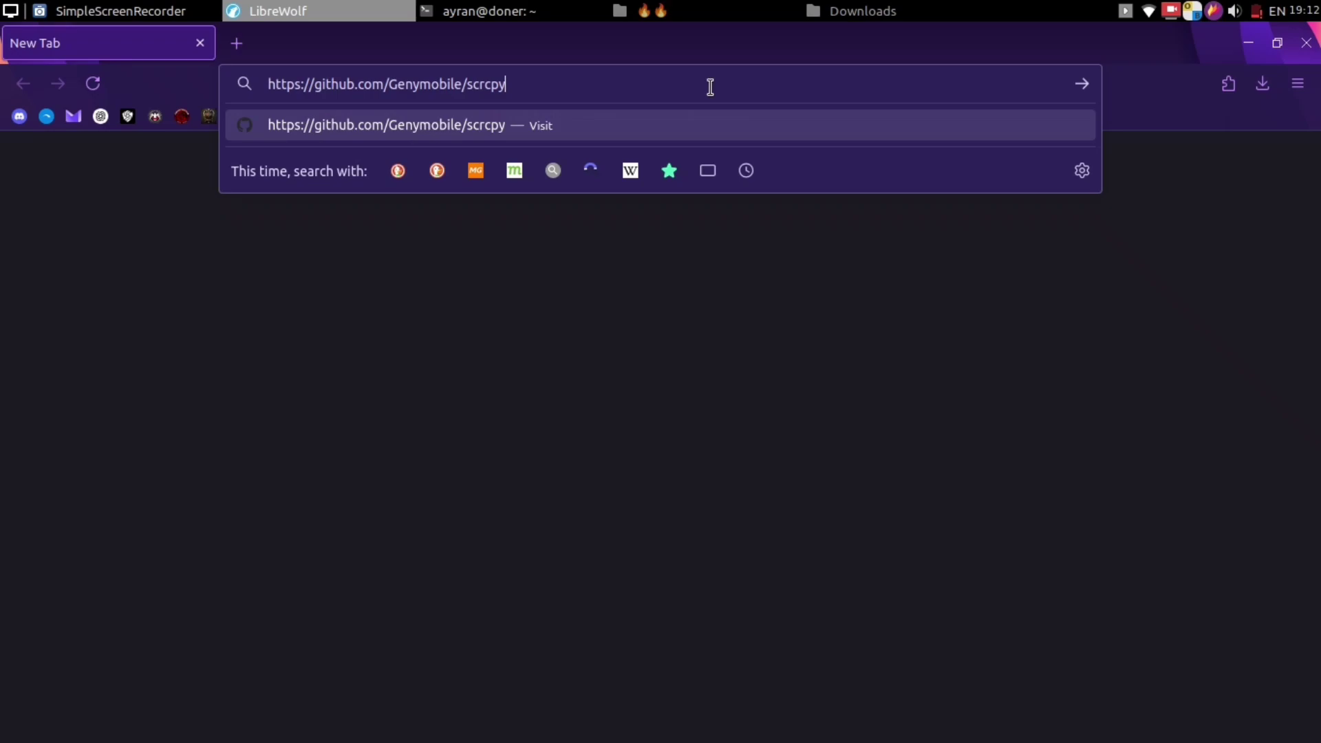
Load the scrcpy GitHub repo, open the v3.3.1 release, and scroll down to its Assets list.
key(Return)
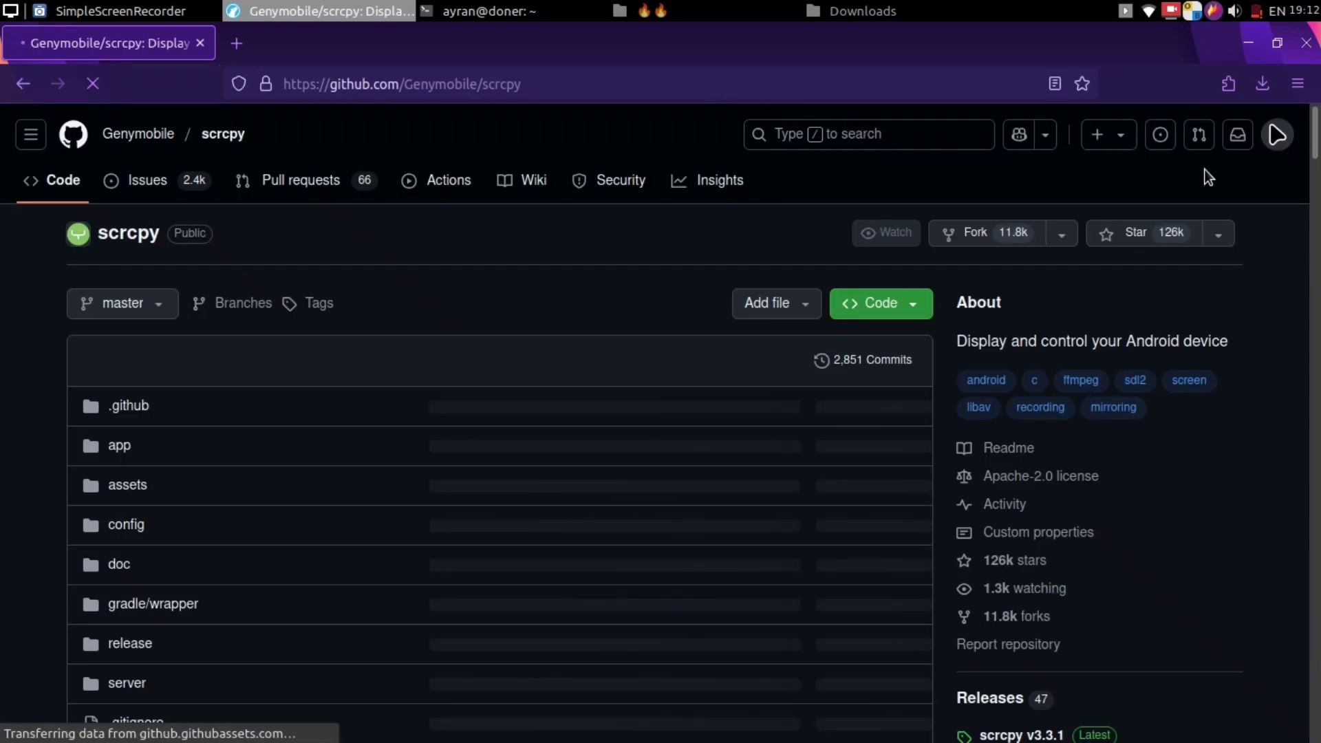
scroll(1307, 172, down, 5)
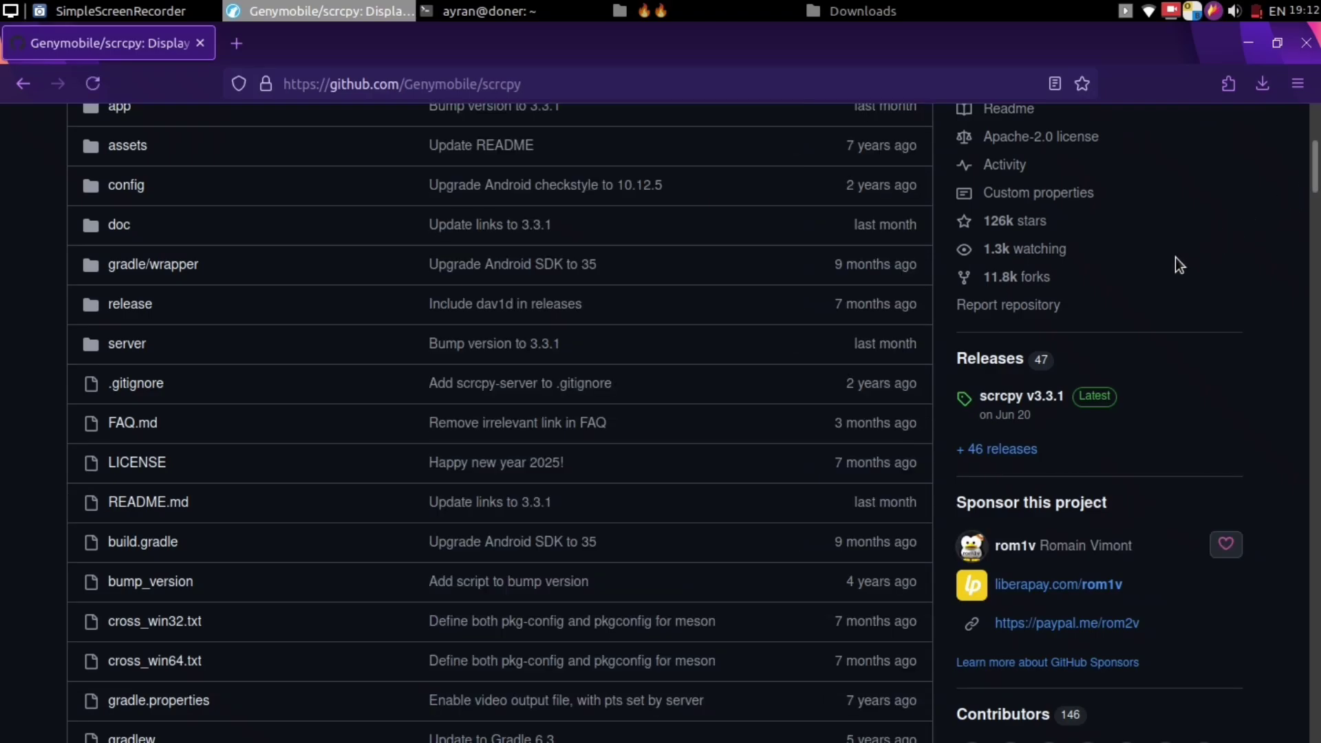
click(1048, 402)
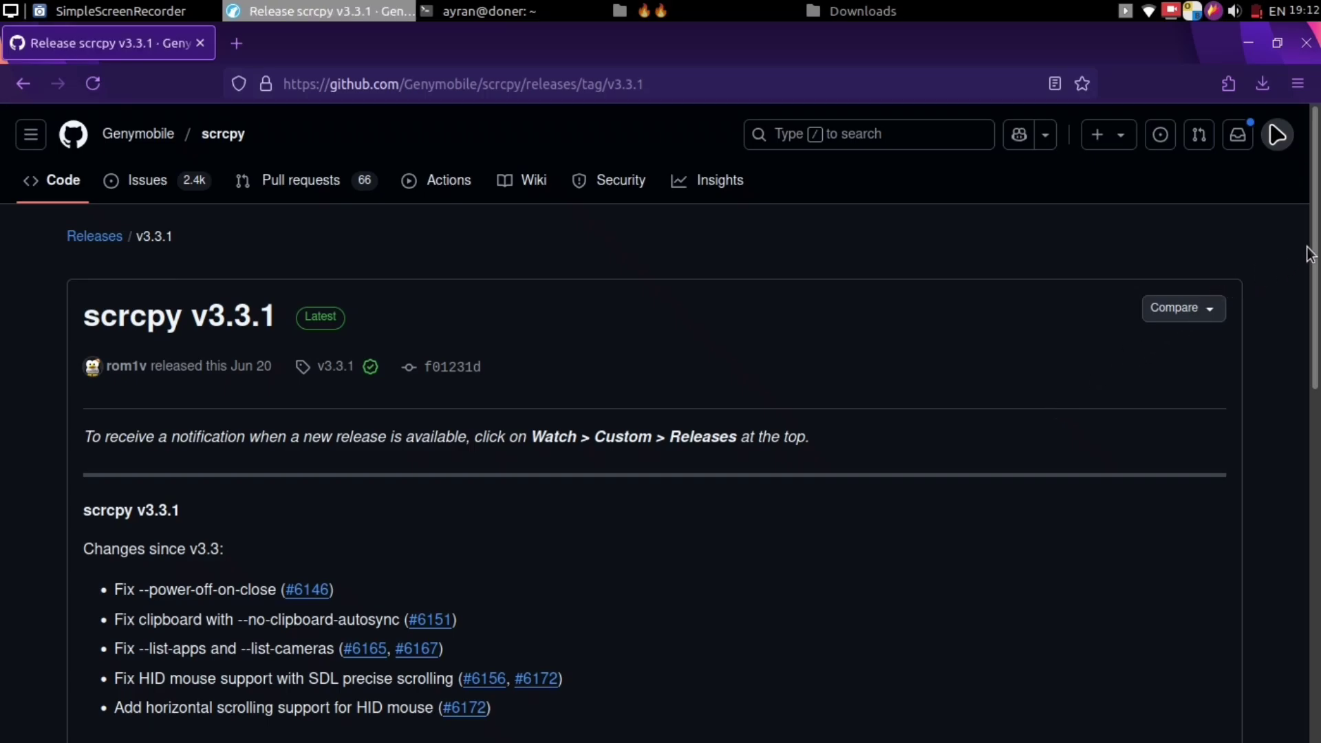
drag(1319, 243, 1320, 702)
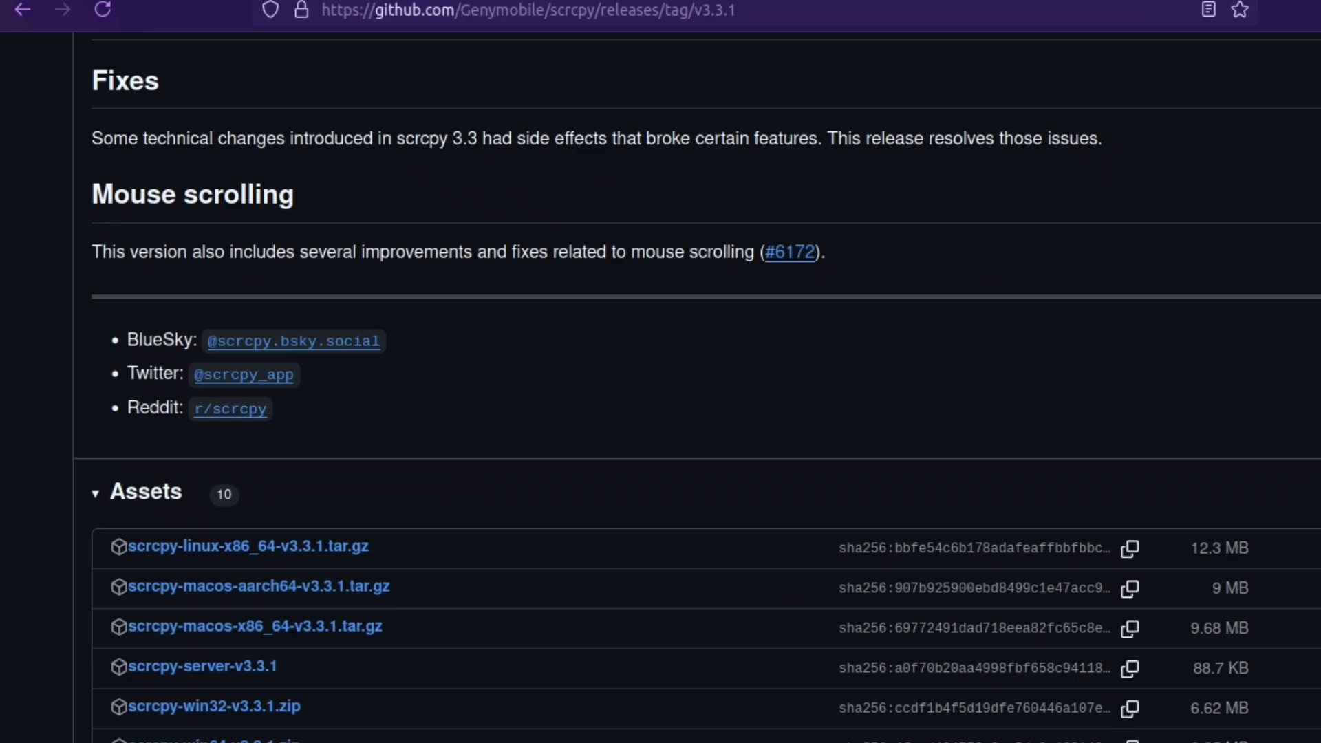
scroll(1320, 702, down, 5)
scroll(708, 372, down, 1)
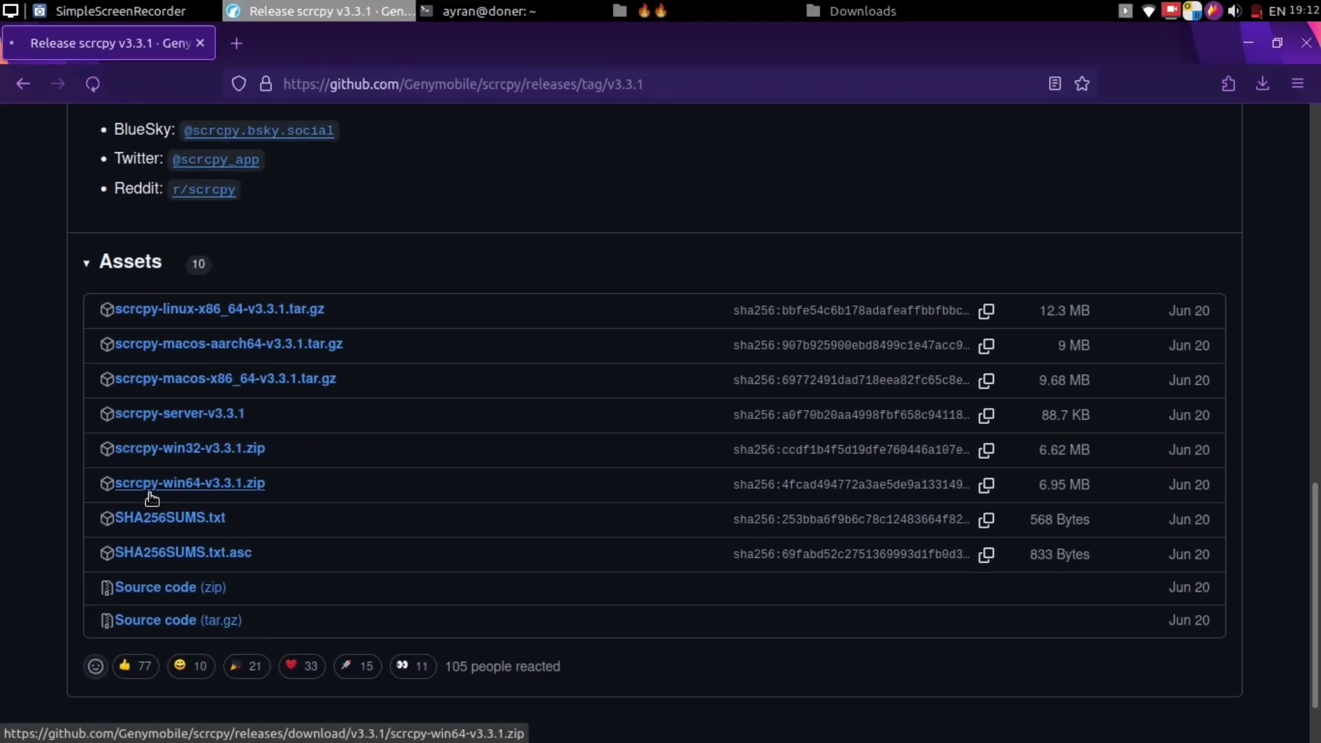
Download scrcpy-win64-v3.3.1.zip, Extract Here in Downloads, and open the scrcpy-win64-v3.3.1 folder.
click(150, 493)
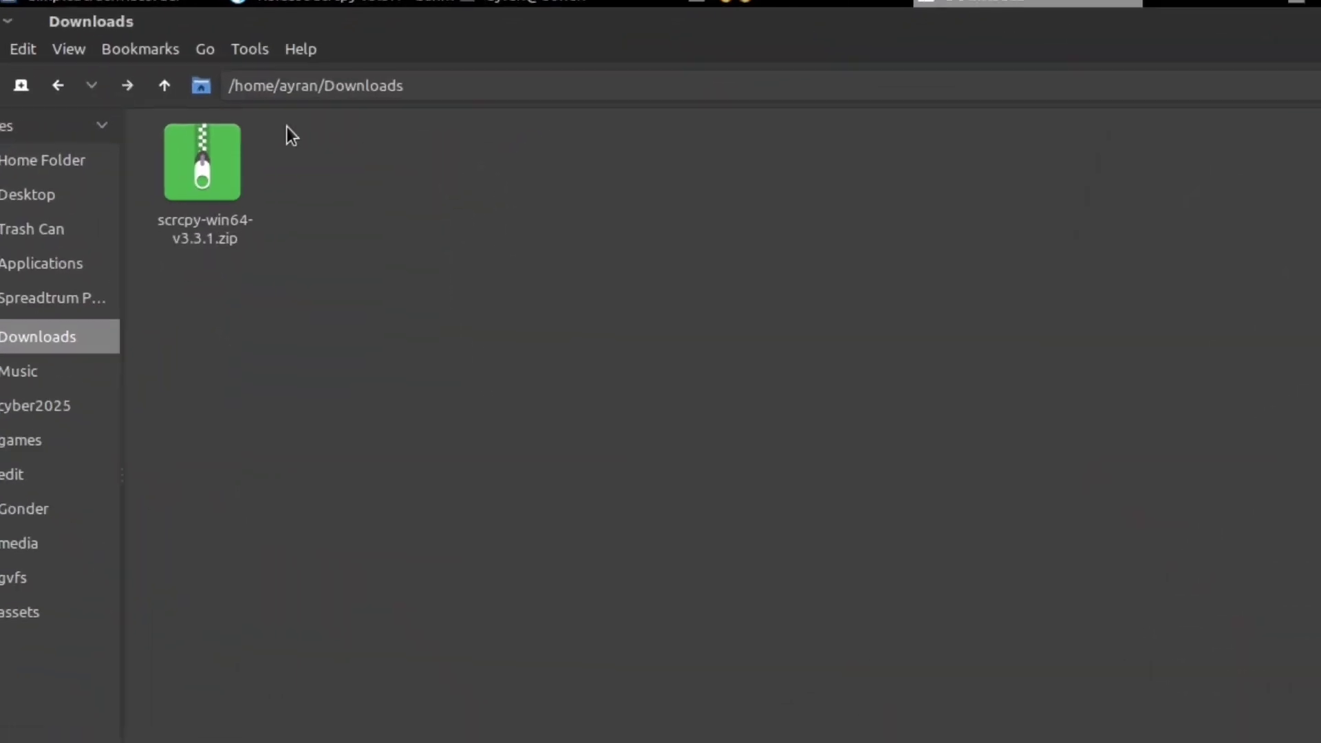
right_click(195, 170)
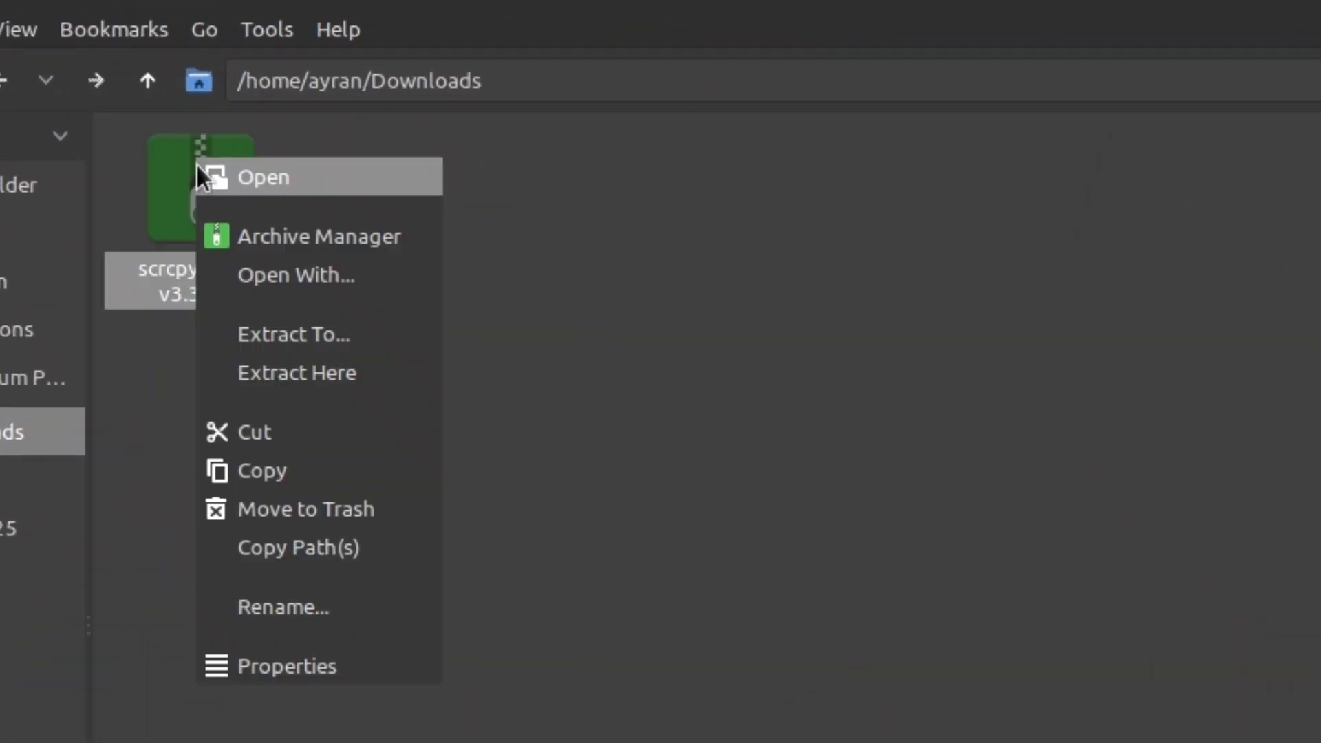
click(350, 377)
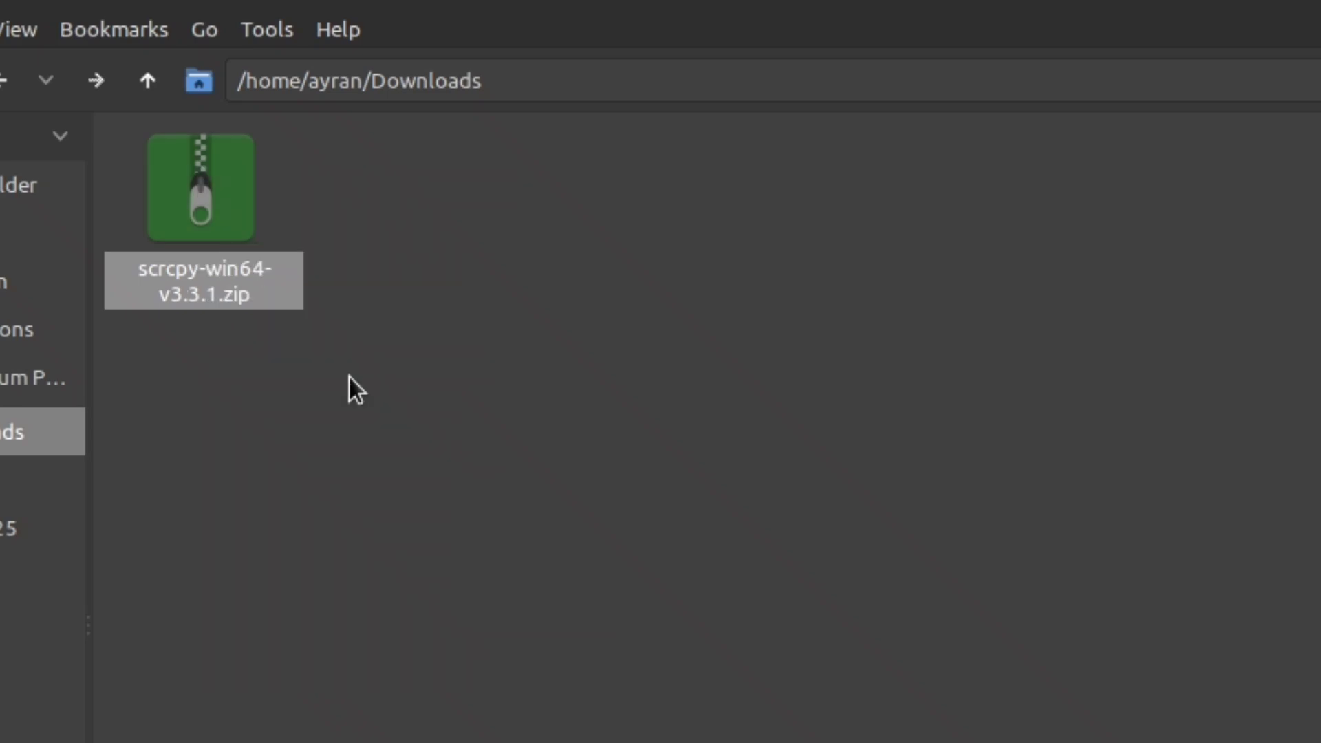
click(875, 730)
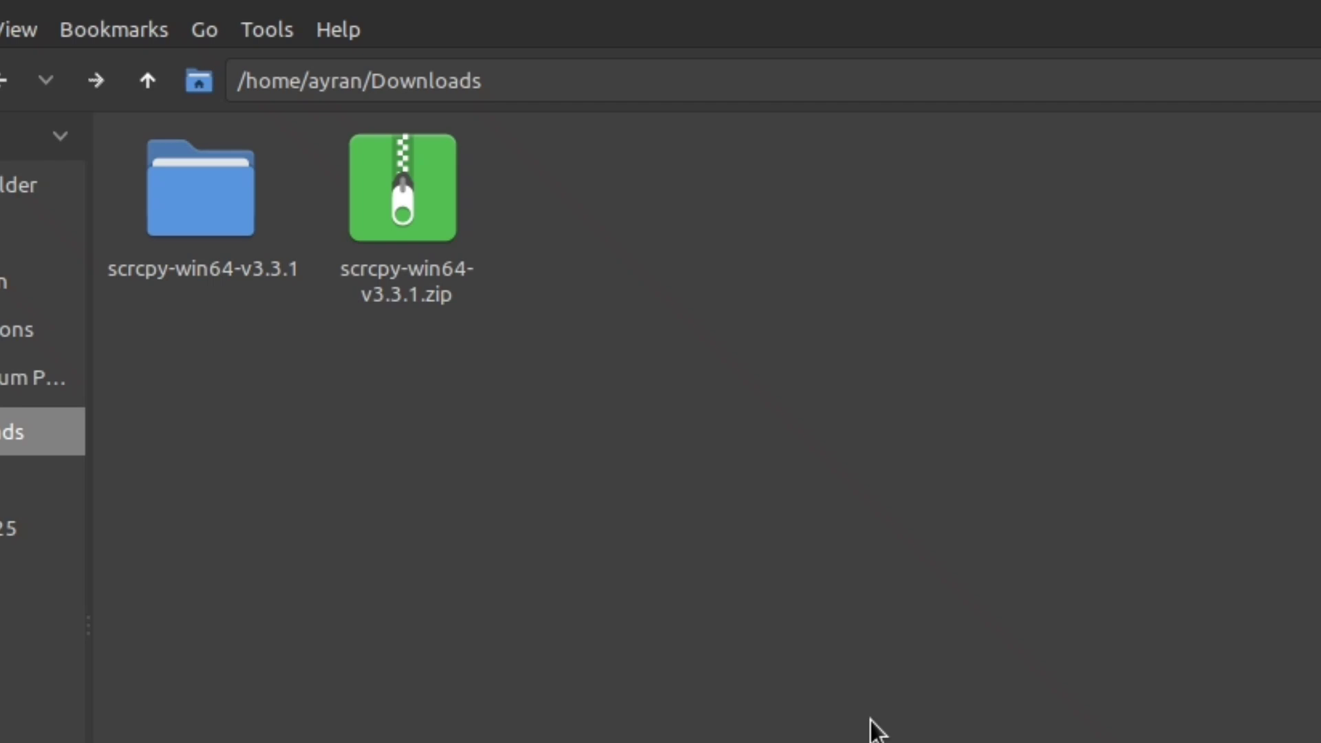
double_click(207, 217)
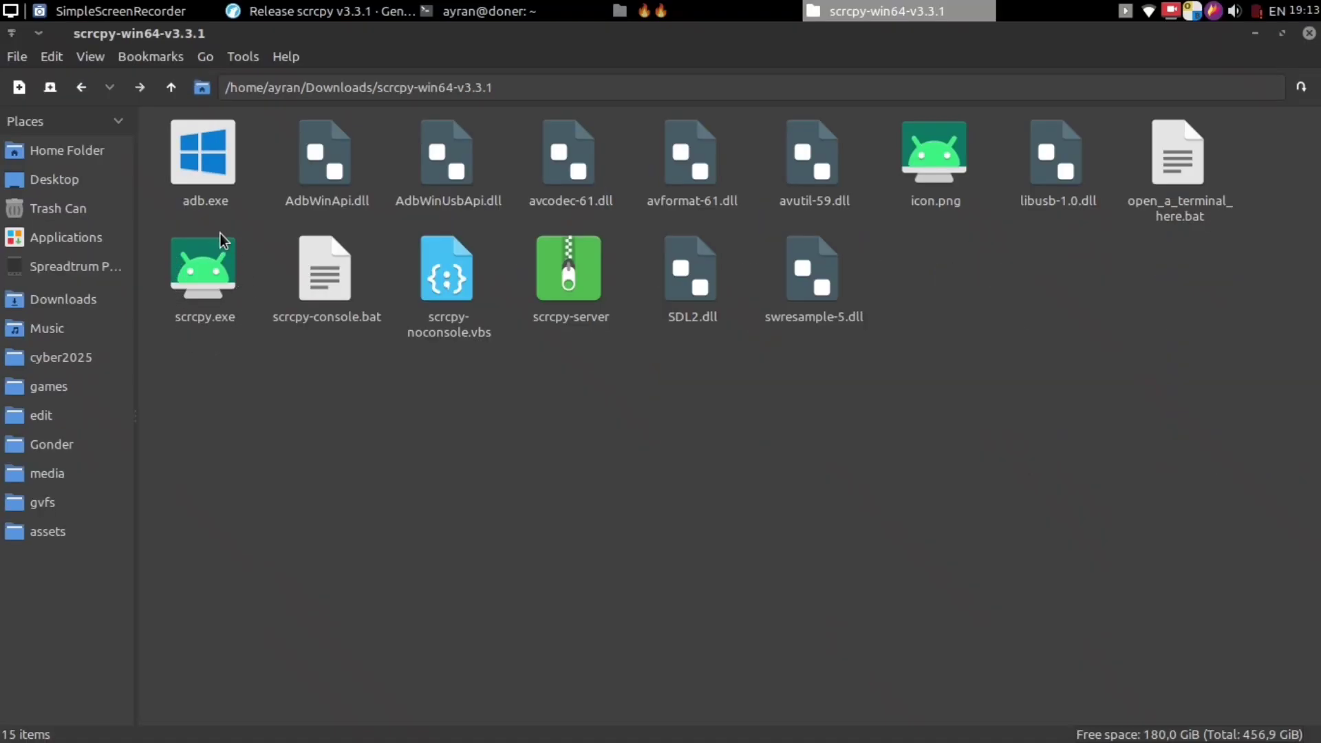
Launch scrcpy.exe, authorize USB debugging, and maximize the BQ-5016G mirror window.
double_click(207, 305)
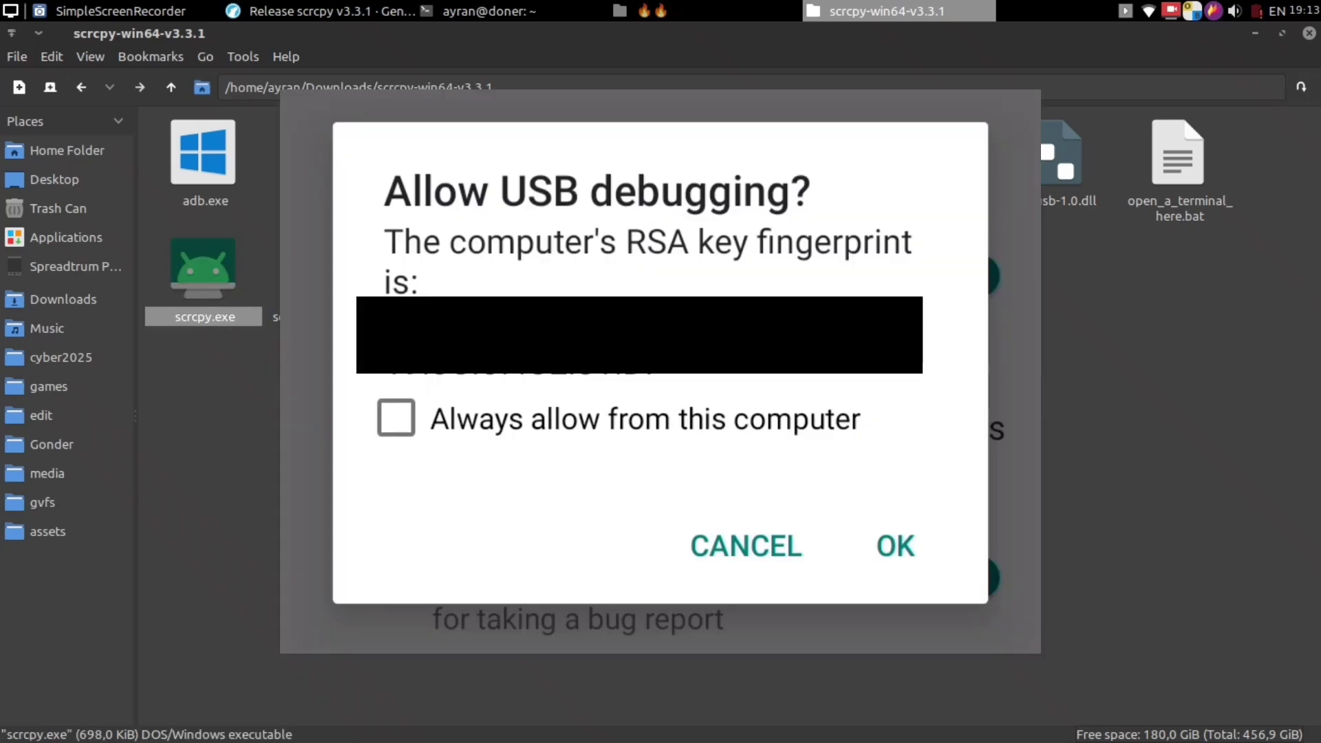
click(614, 692)
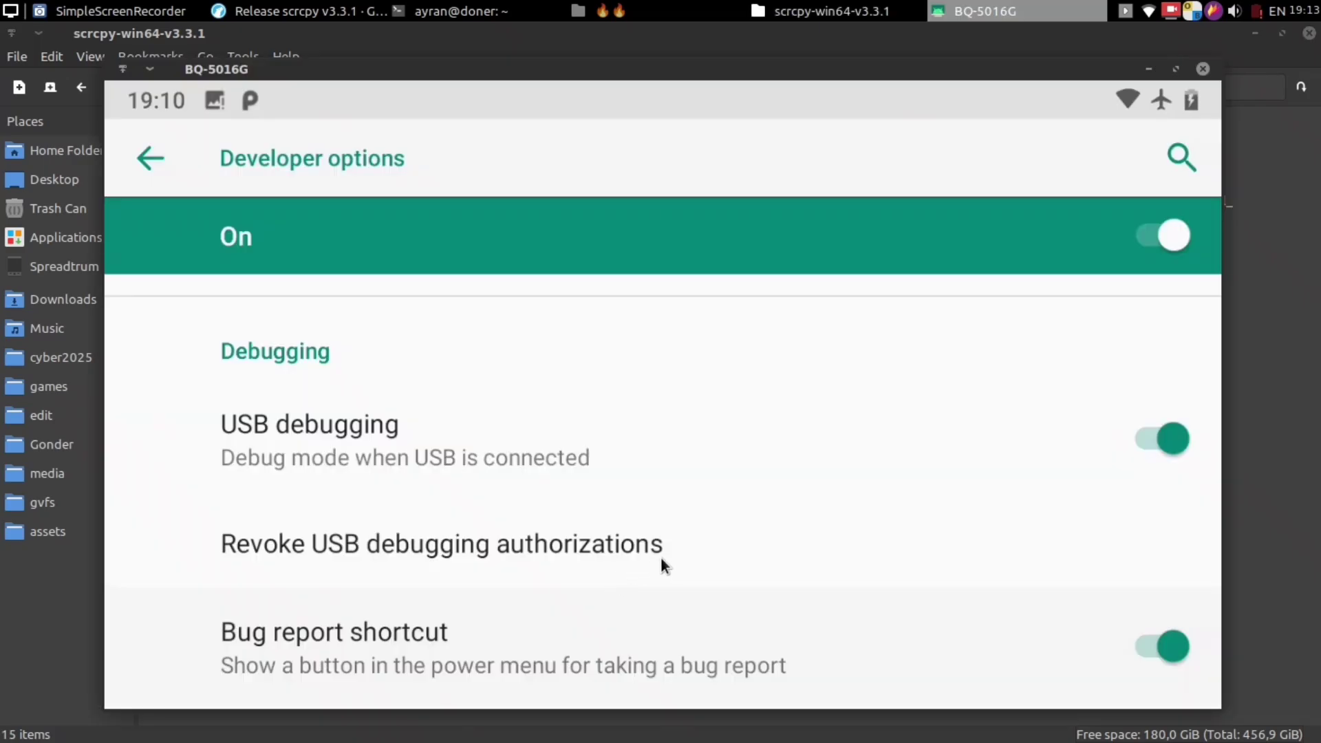
key(super+Up)
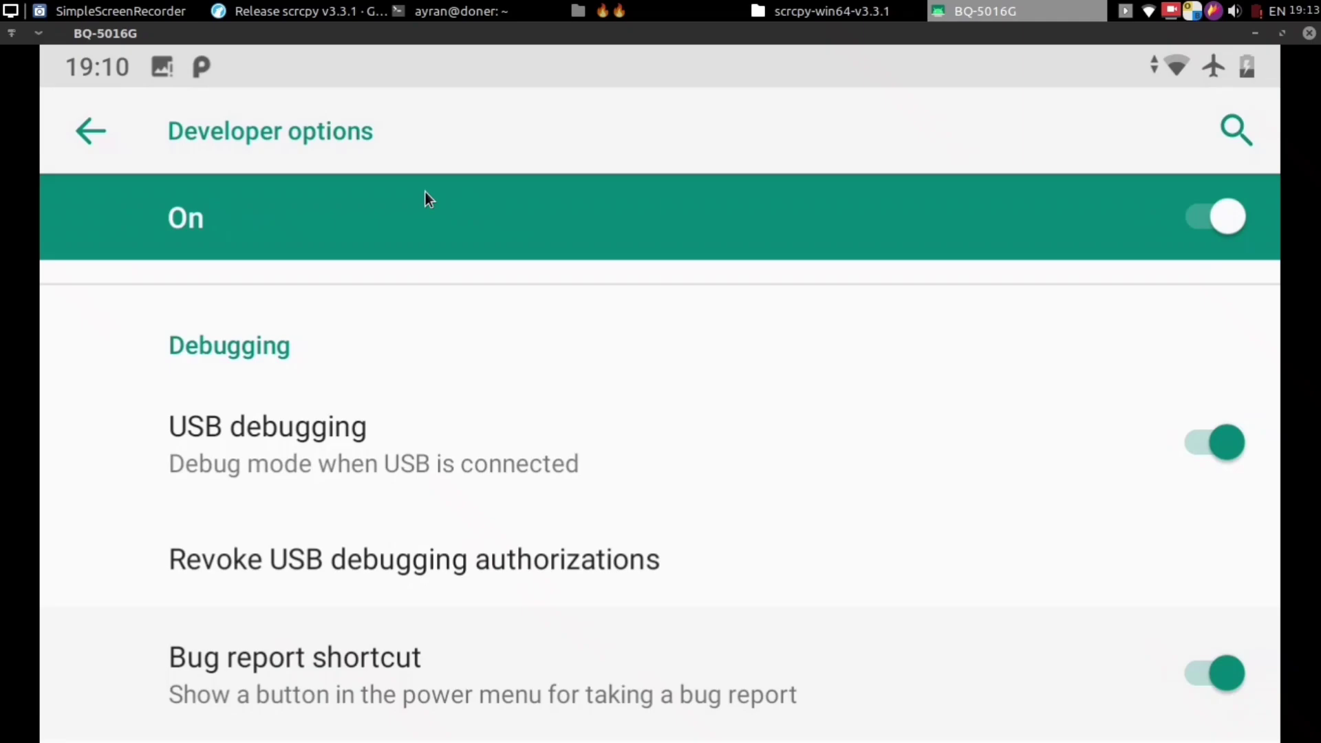
Back out of Developer options and Settings to the phone's home screen.
right_click(386, 301)
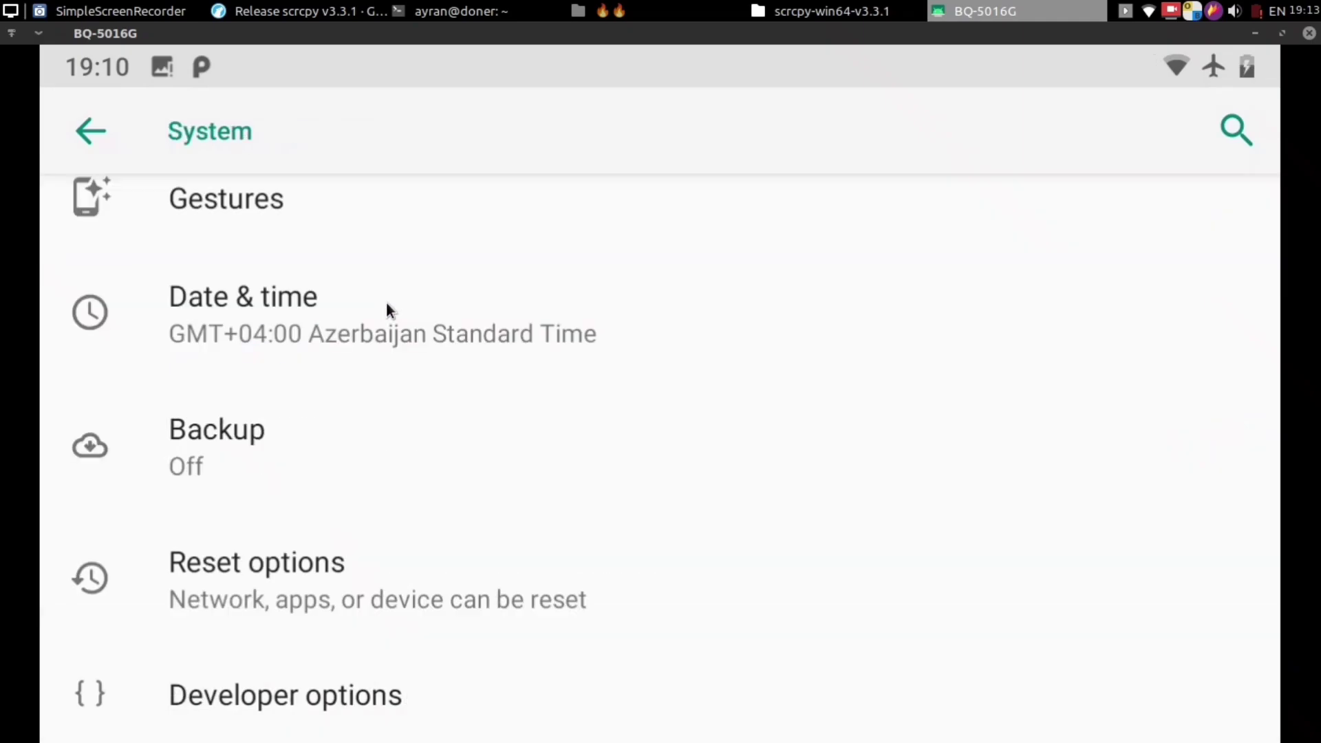
right_click(482, 334)
right_click(509, 345)
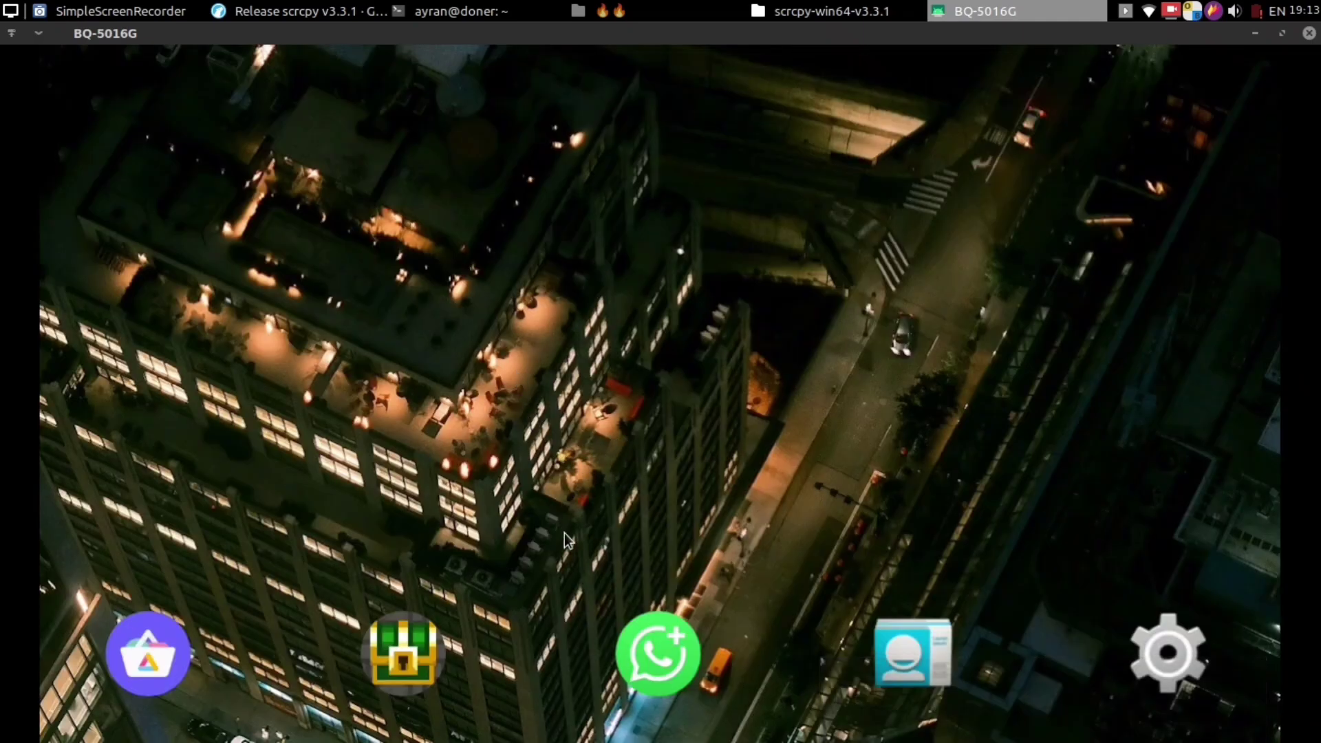
Open WhatsApp's daffodil profile picture, select just the photo in Flameshot, and save it as 2025-07-24_19-13.png.
click(658, 670)
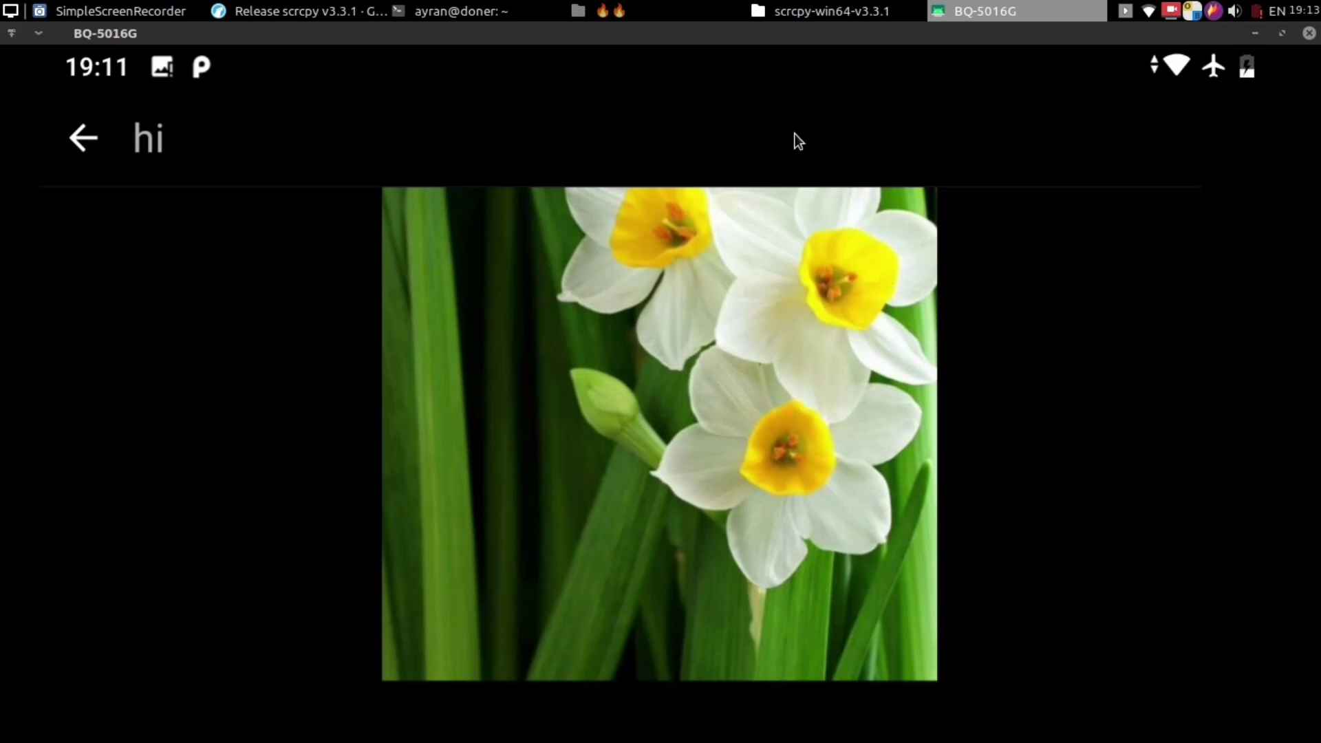
click(1217, 8)
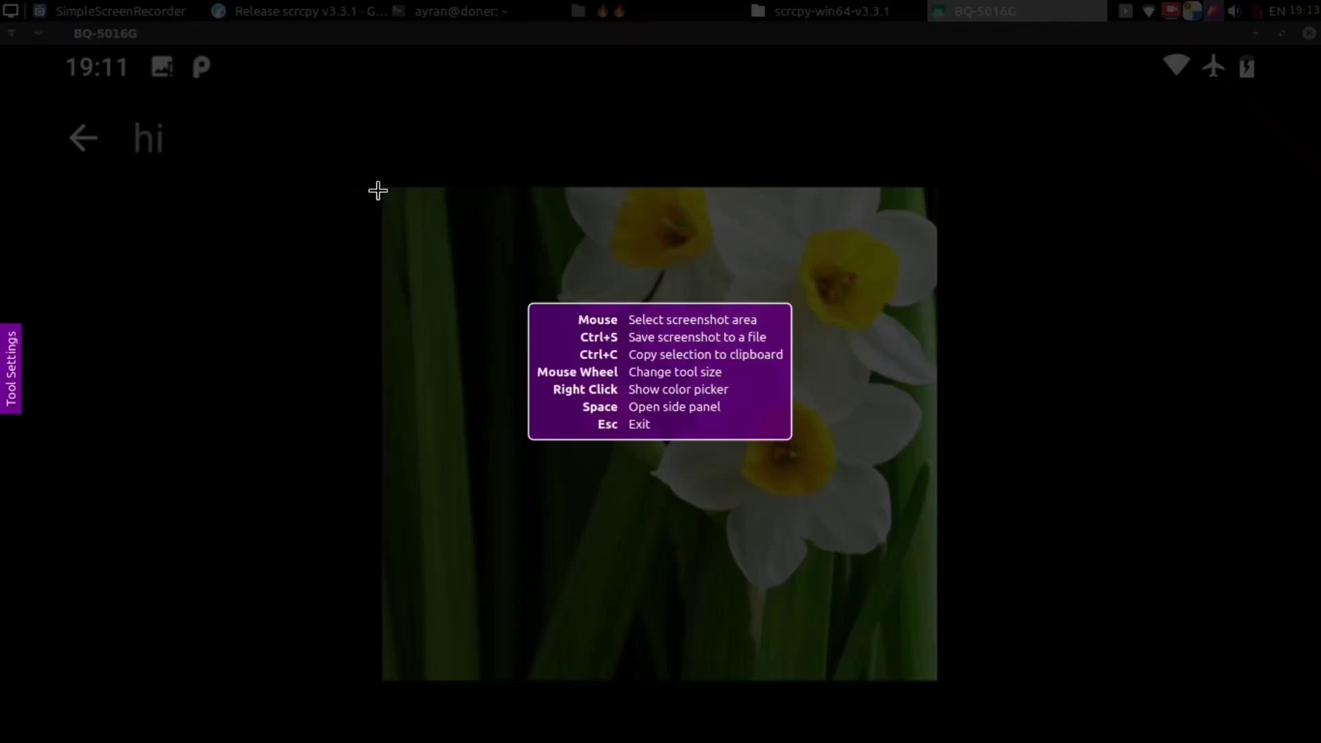
drag(377, 184, 947, 687)
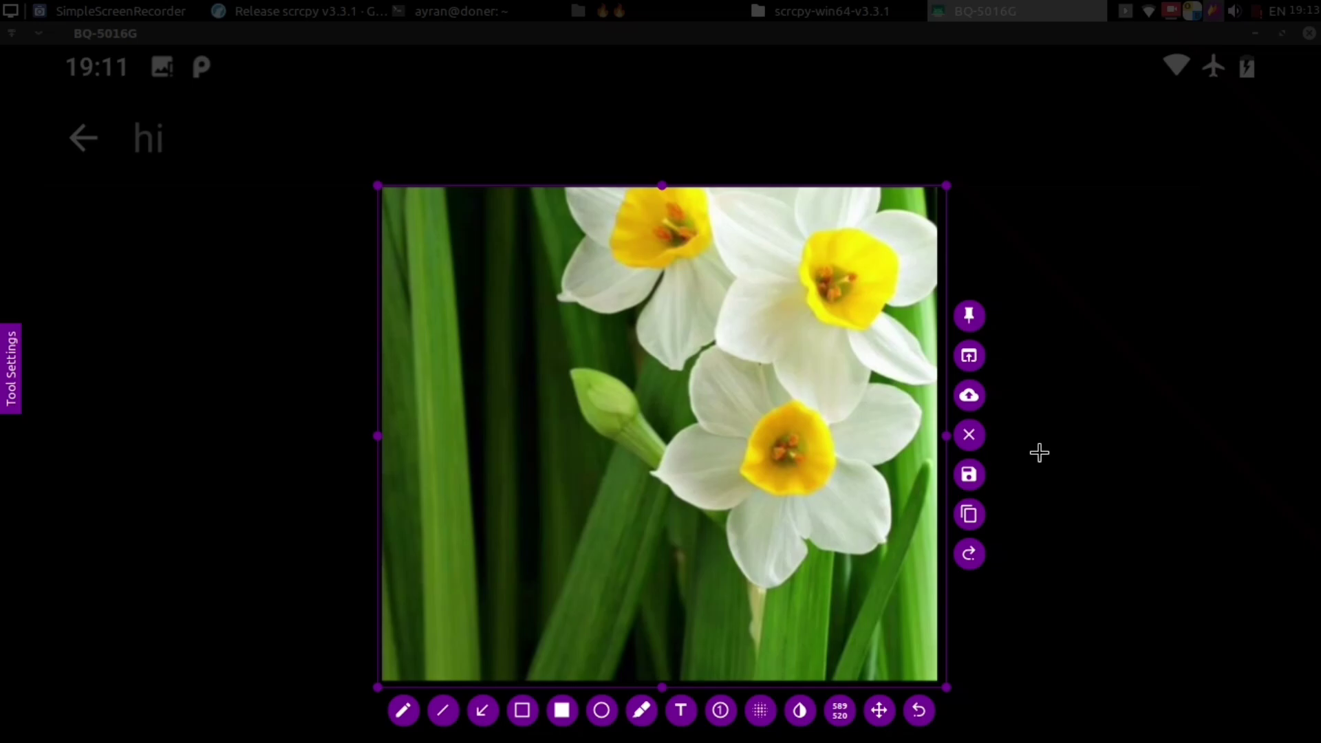
click(977, 470)
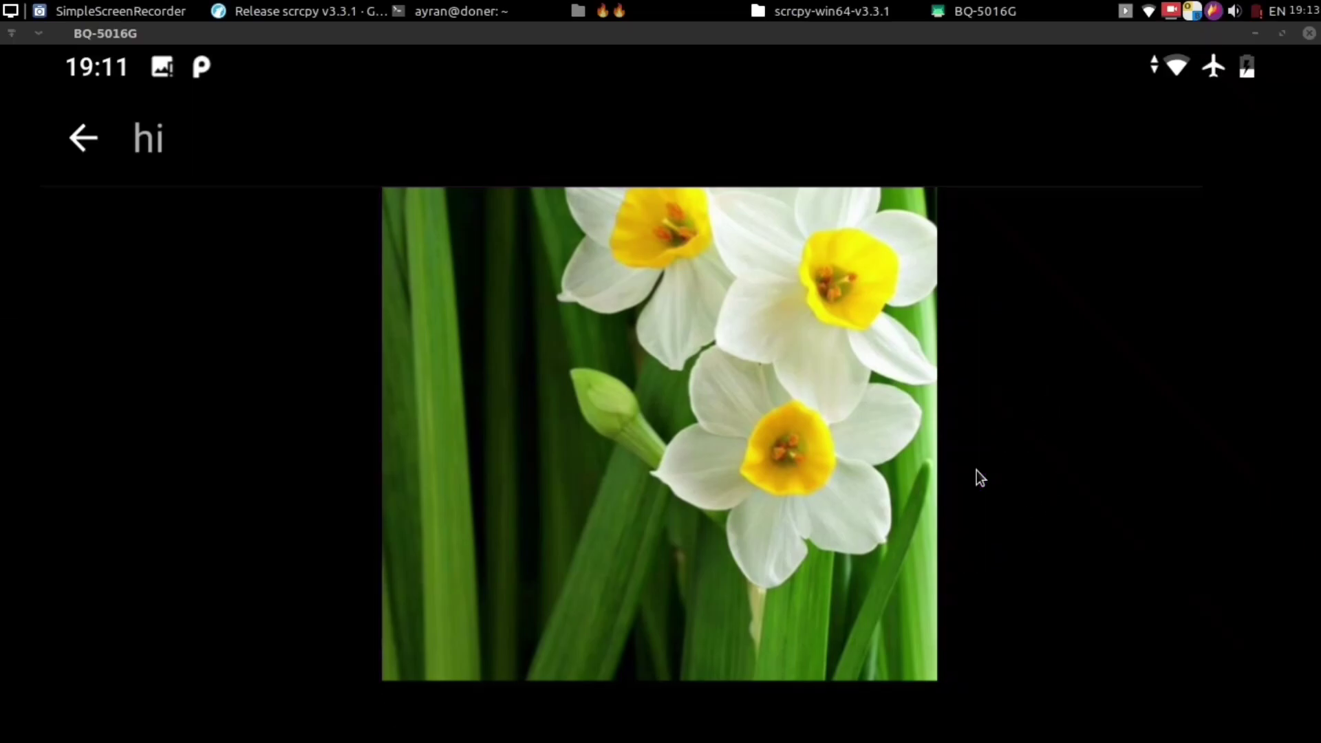